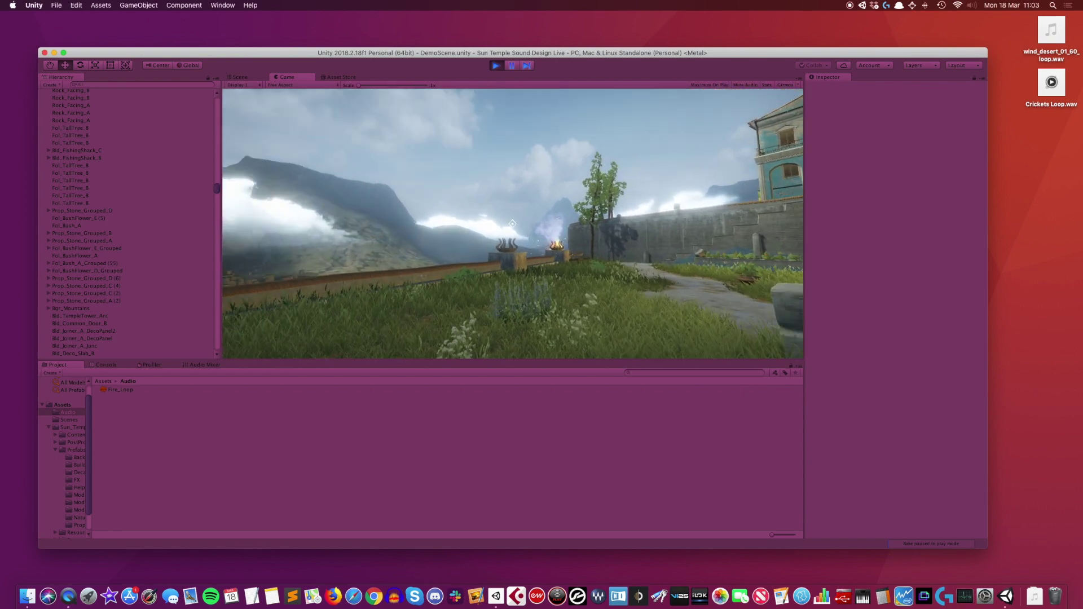
- Walk the camera through the Sun Temple garden toward the stairs and tower, then stop play mode
key("w")
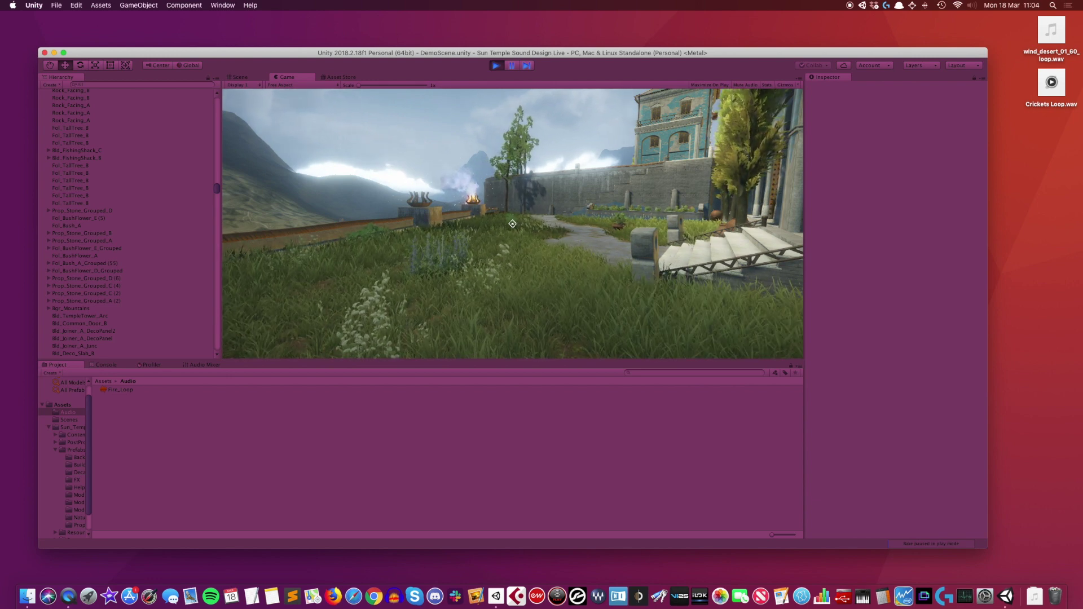
key("w")
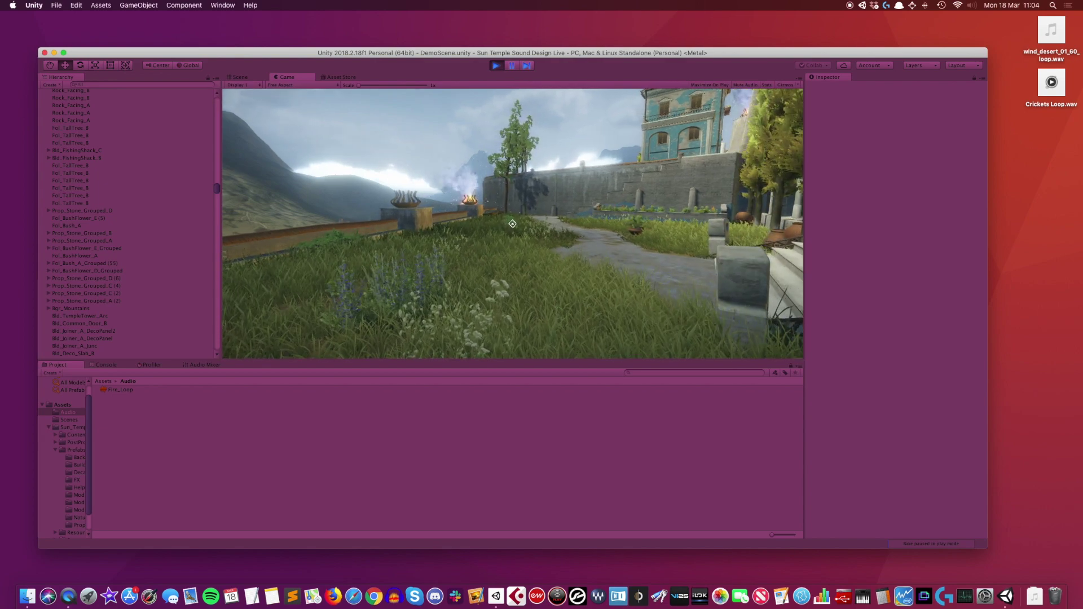
key("w")
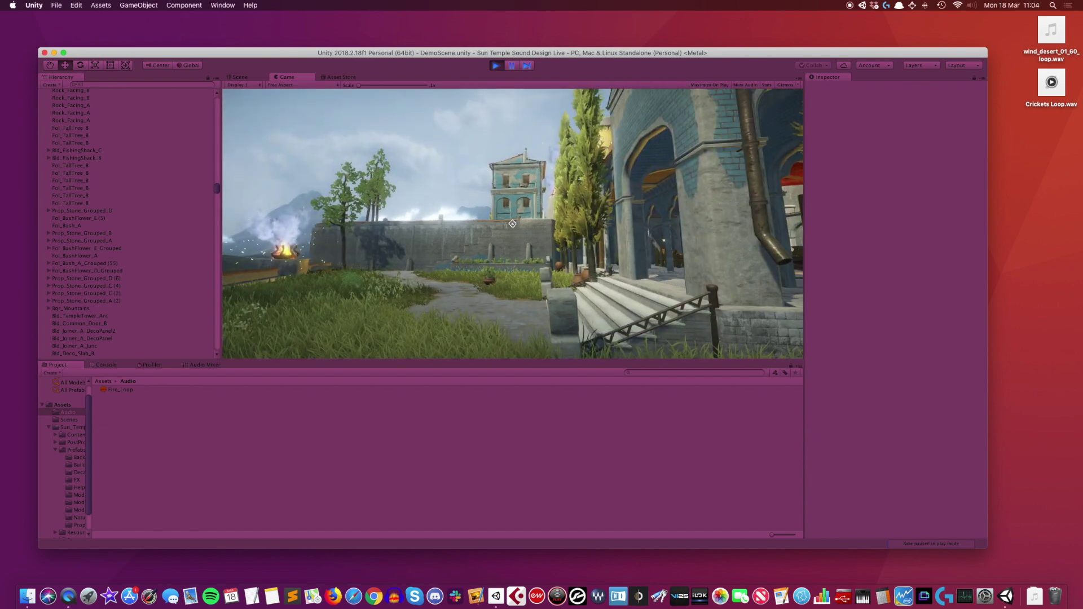
key("w")
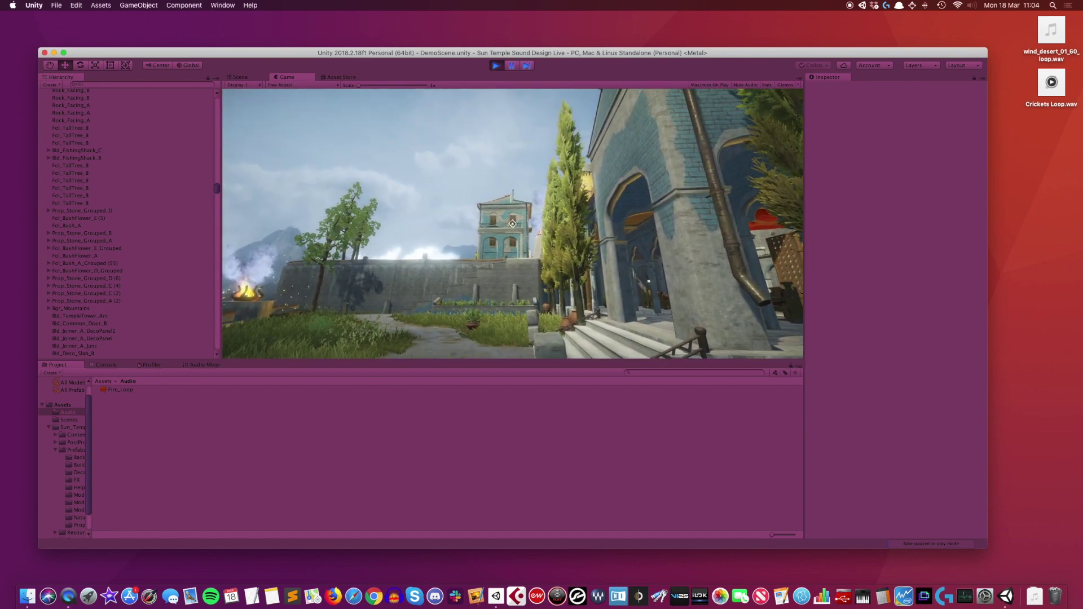
key("super+p")
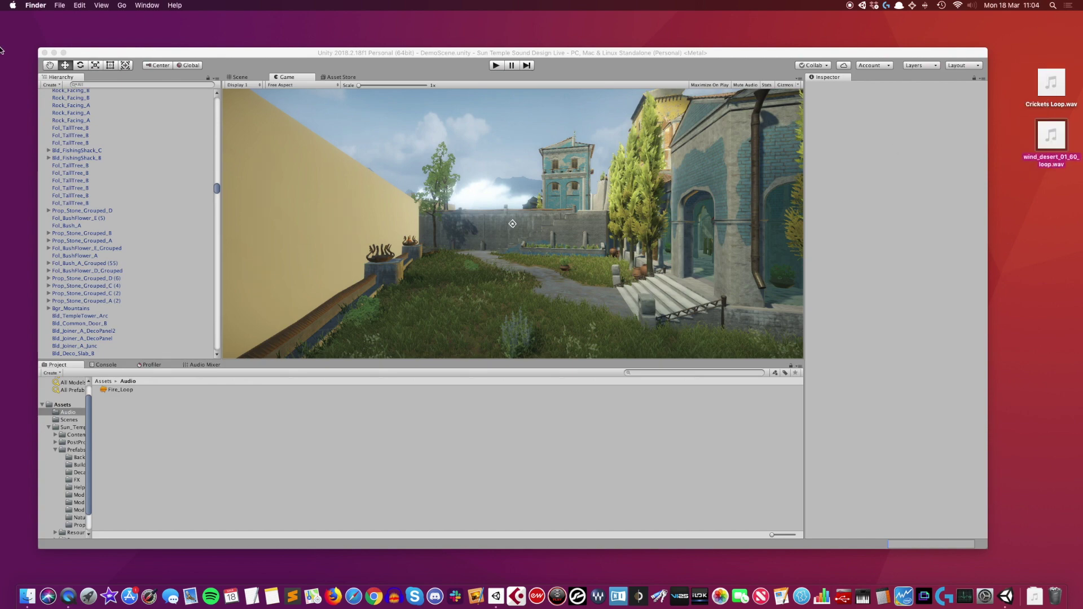
- Move wind_desert_01_60_loop.wav to the desktop centre and preview it in Quick Look
left_click(54, 53)
left_click(1040, 158)
left_click_drag(1040, 158, 685, 212)
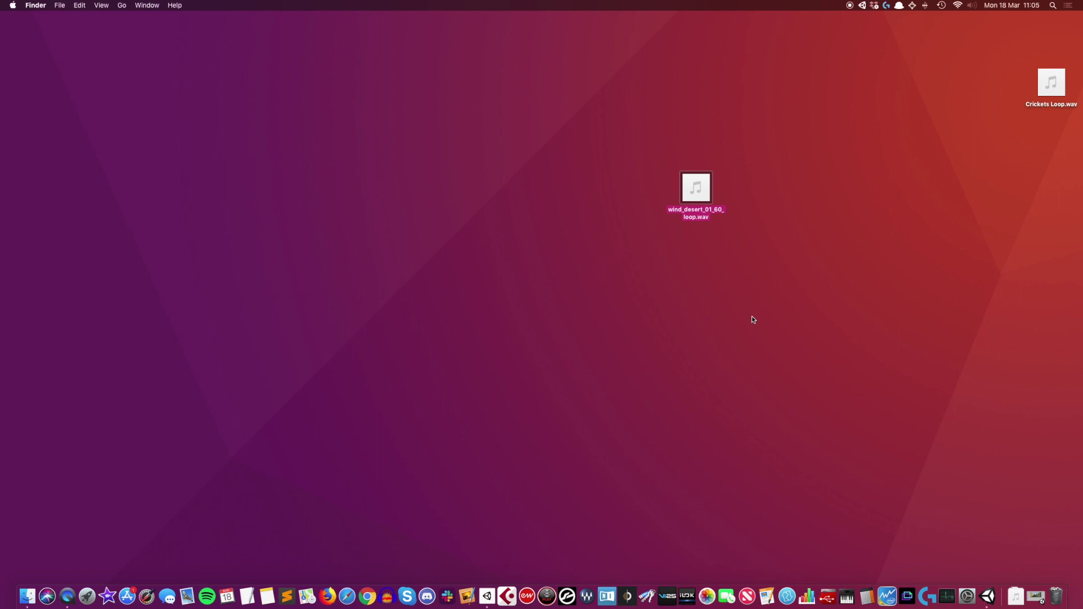
key("space")
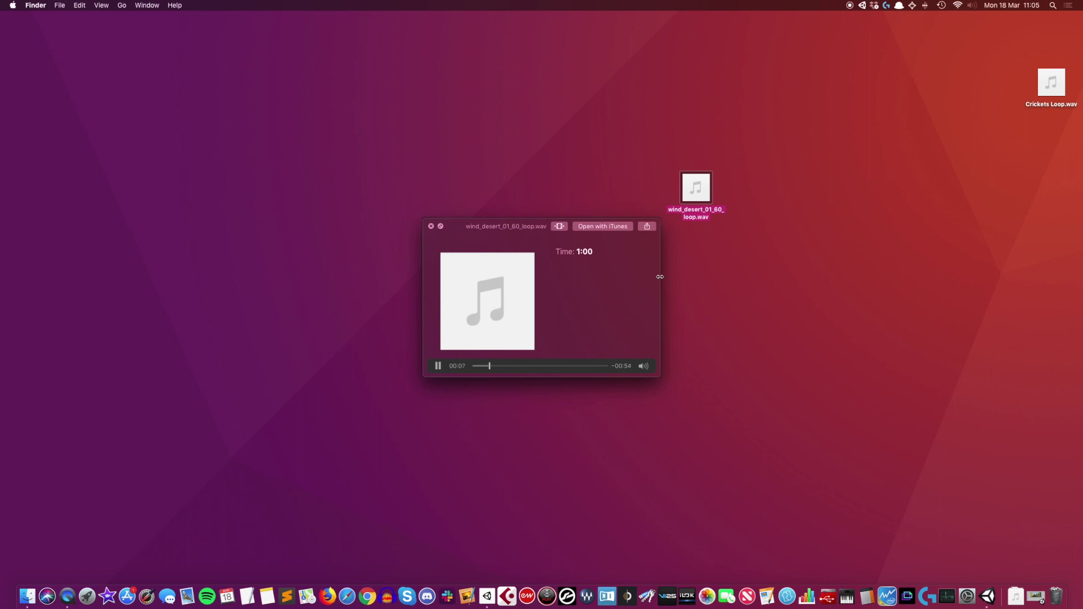
key("space")
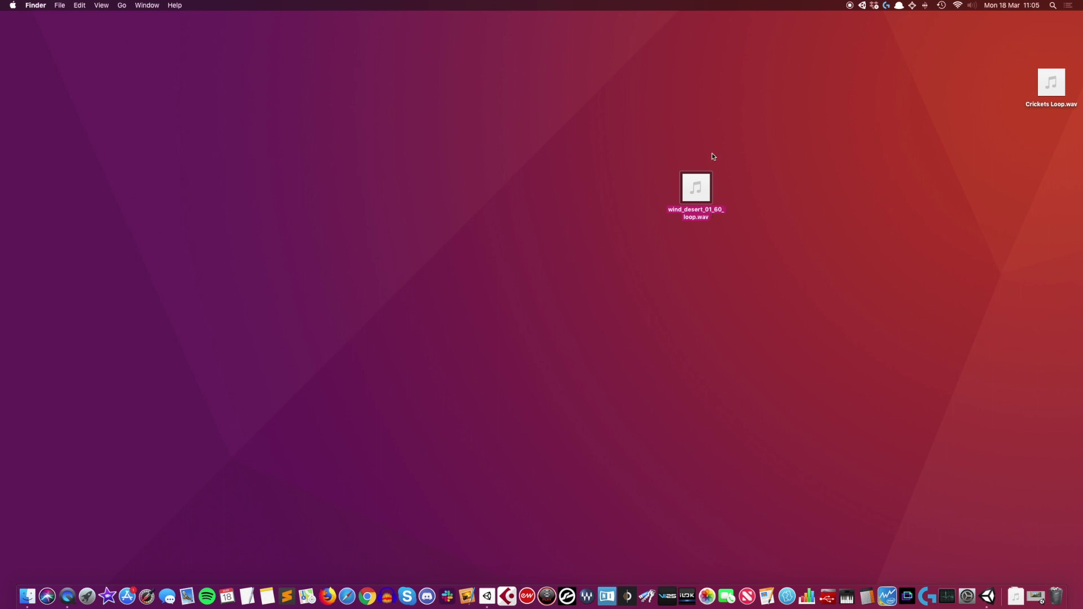
- Preview the wind loop again from about 27 seconds, then bring Unity back to the front
key("space")
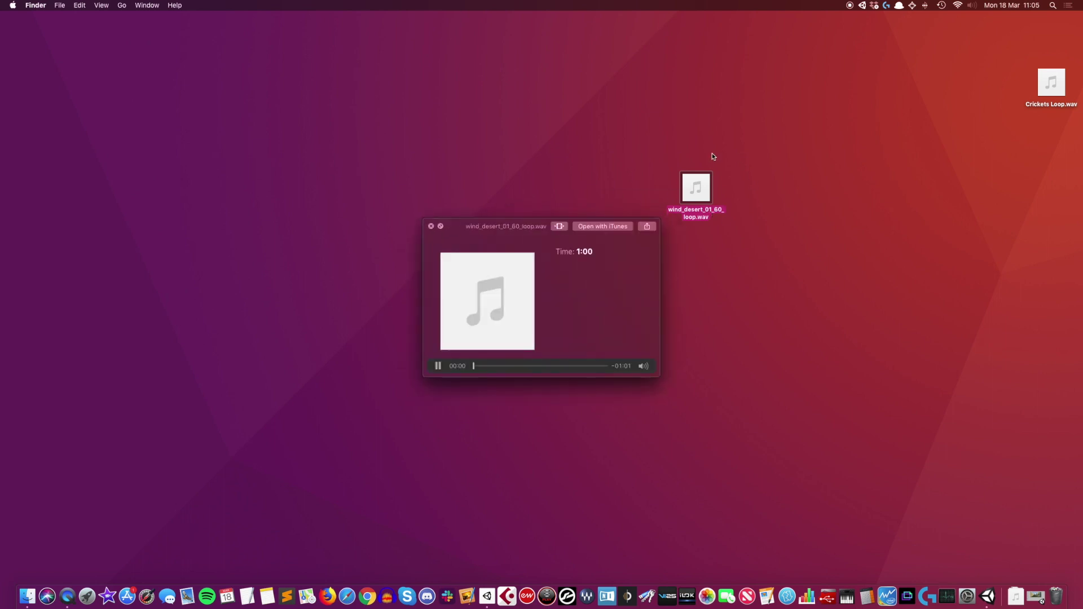
left_click(531, 366)
key("space")
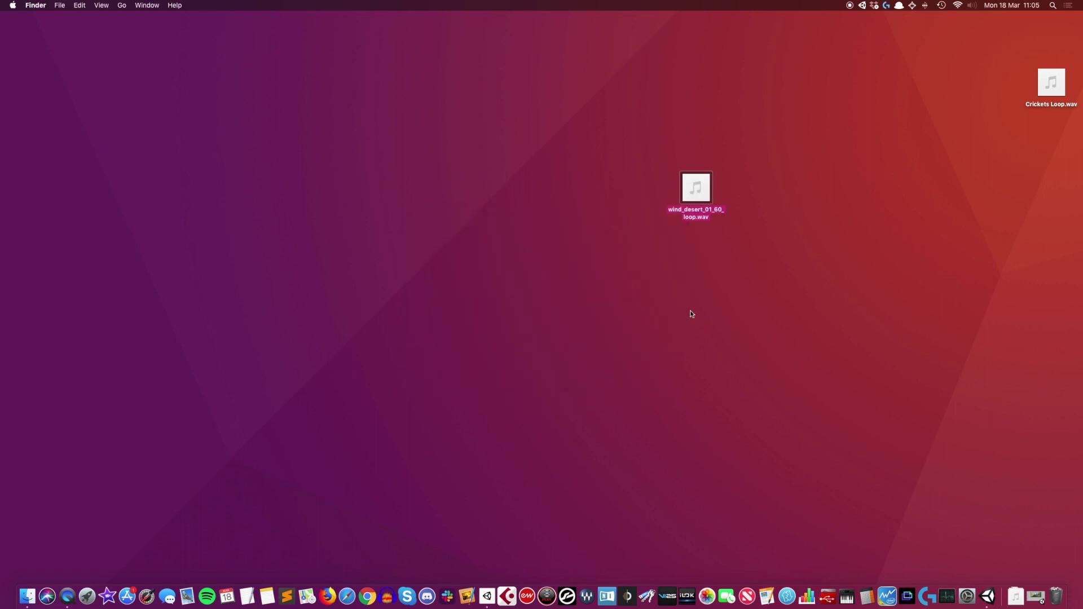
left_click(1036, 597)
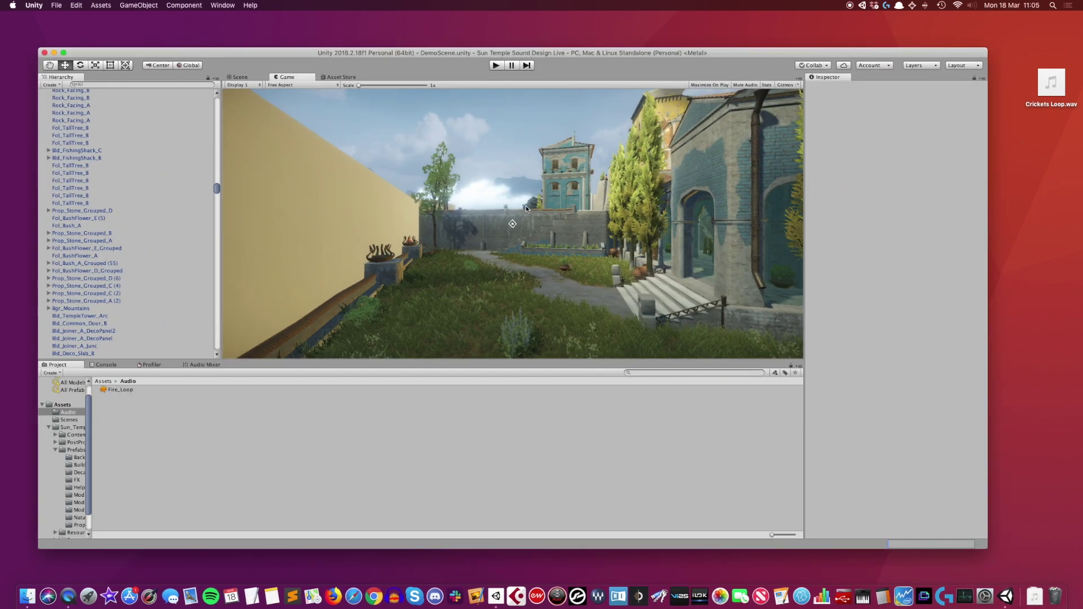
- Move the wind wav beside Crickets Loop.wav, import it into Audacity, and select the whole track
left_click(53, 52)
left_click_drag(692, 214, 694, 215)
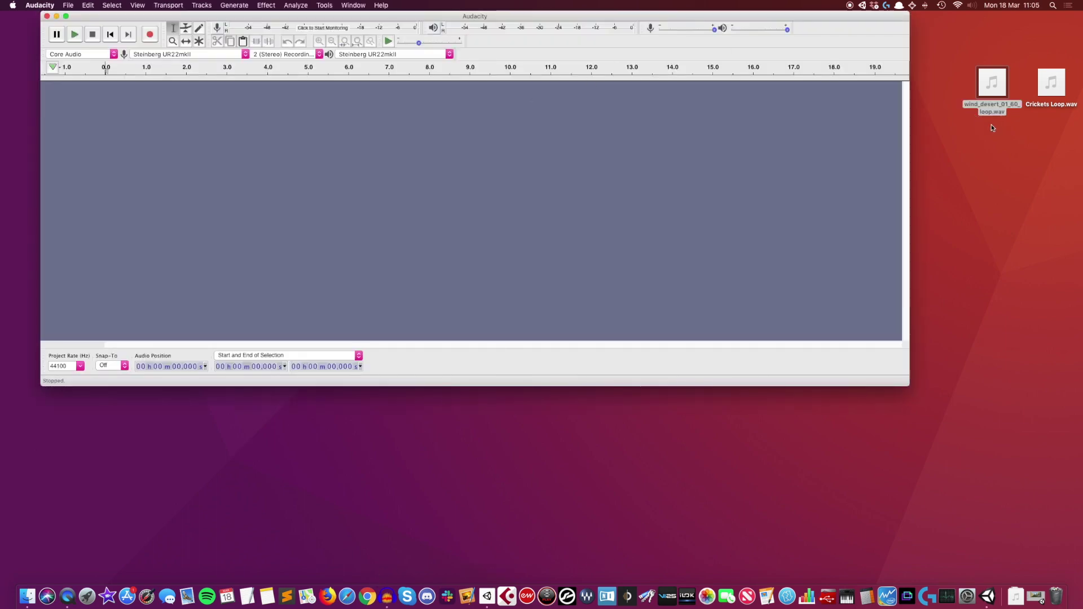
left_click_drag(992, 84, 545, 177)
left_click(636, 377)
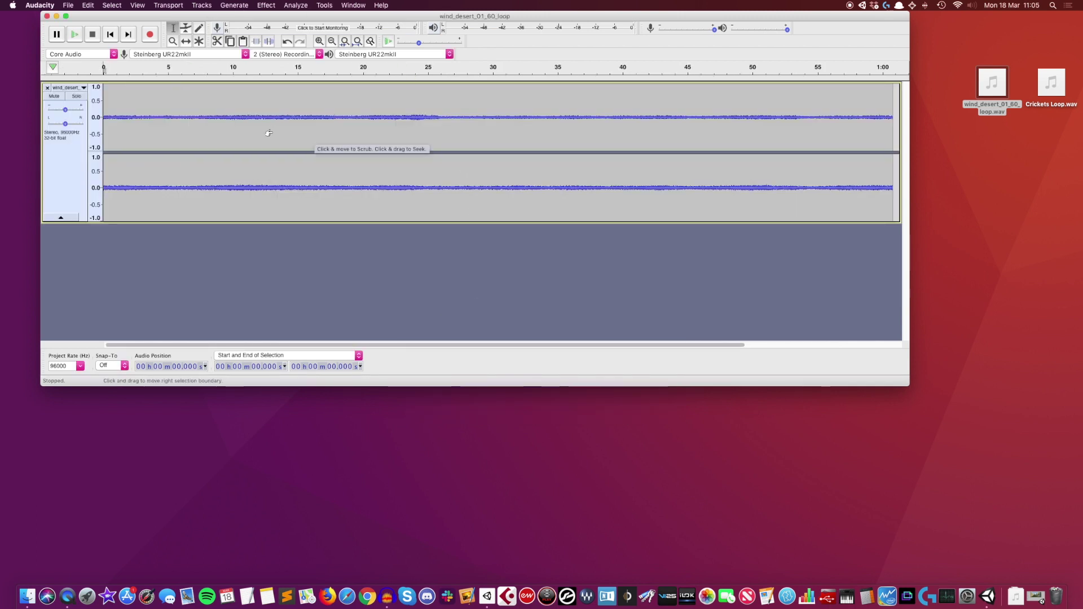
key("super+a")
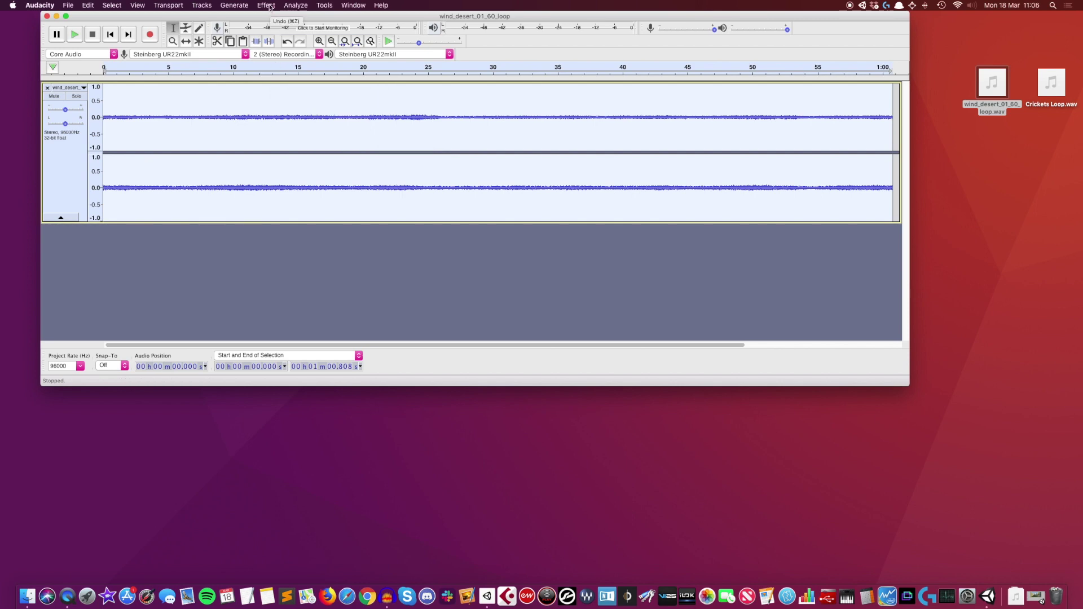
- In Equalization, lower the low end and raise the curve around 1500 Hz to 0 dB, then preview
left_click(266, 5)
left_click(318, 135)
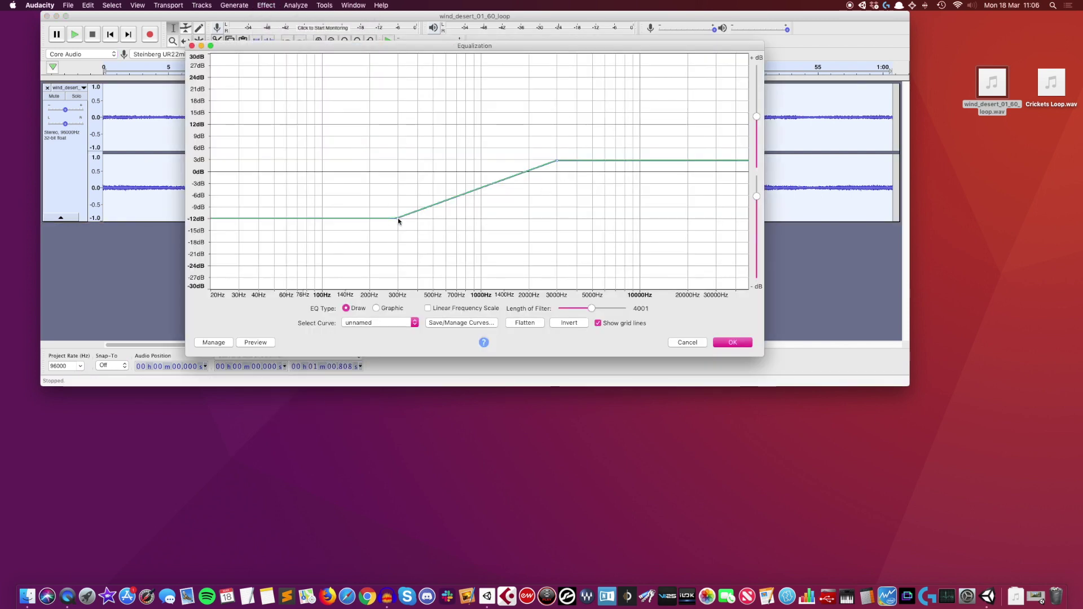
left_click_drag(397, 219, 408, 180)
left_click(520, 324)
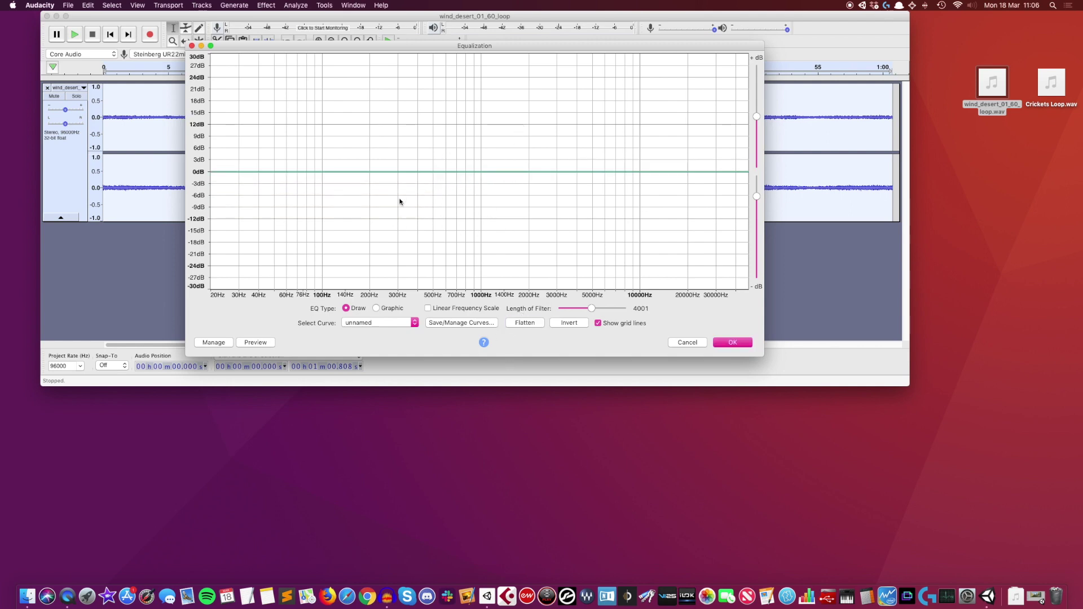
left_click_drag(399, 172, 397, 195)
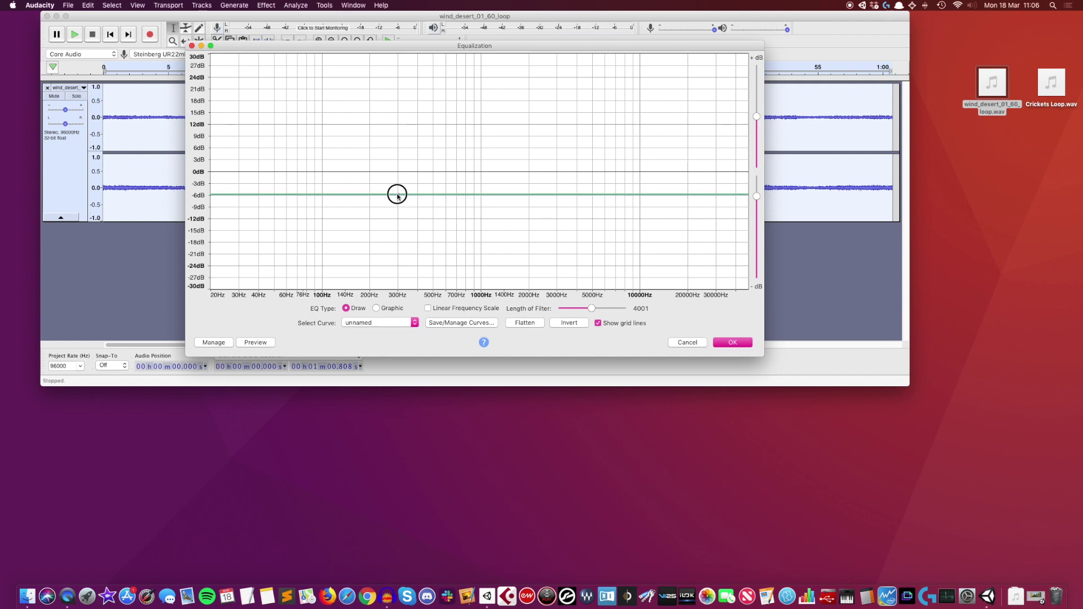
left_click_drag(512, 194, 529, 160)
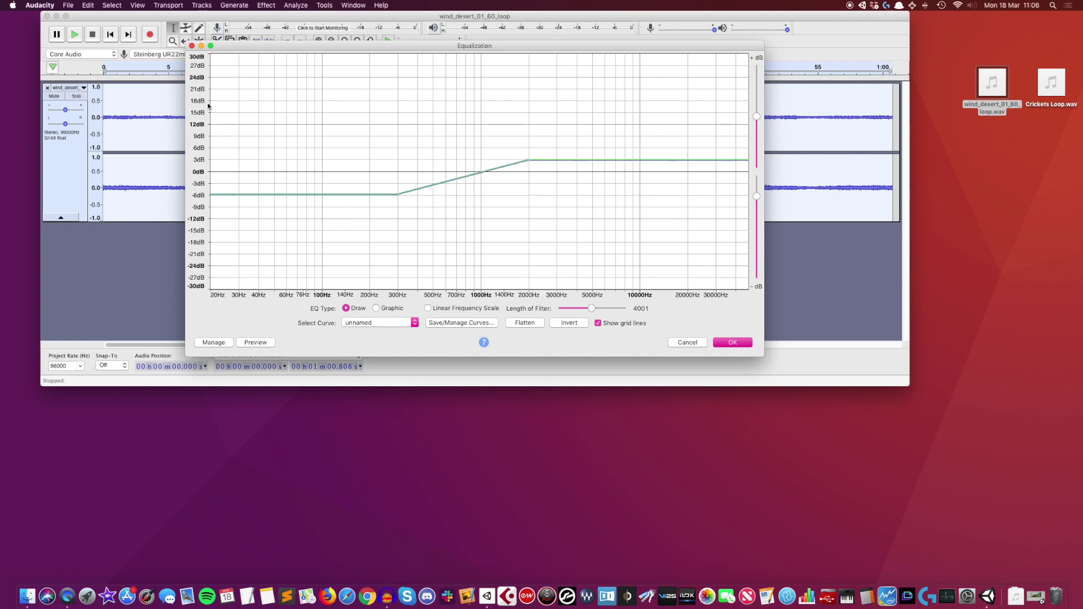
left_click(252, 343)
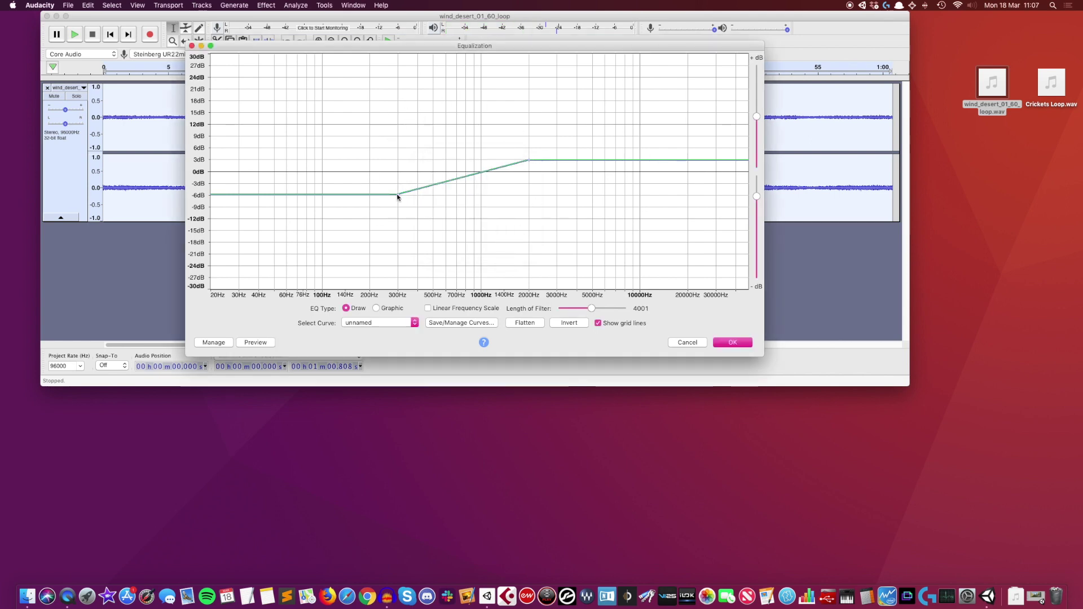
- Cut the lows to about -12 dB, preview again, and apply the equalization
left_click_drag(399, 194, 398, 219)
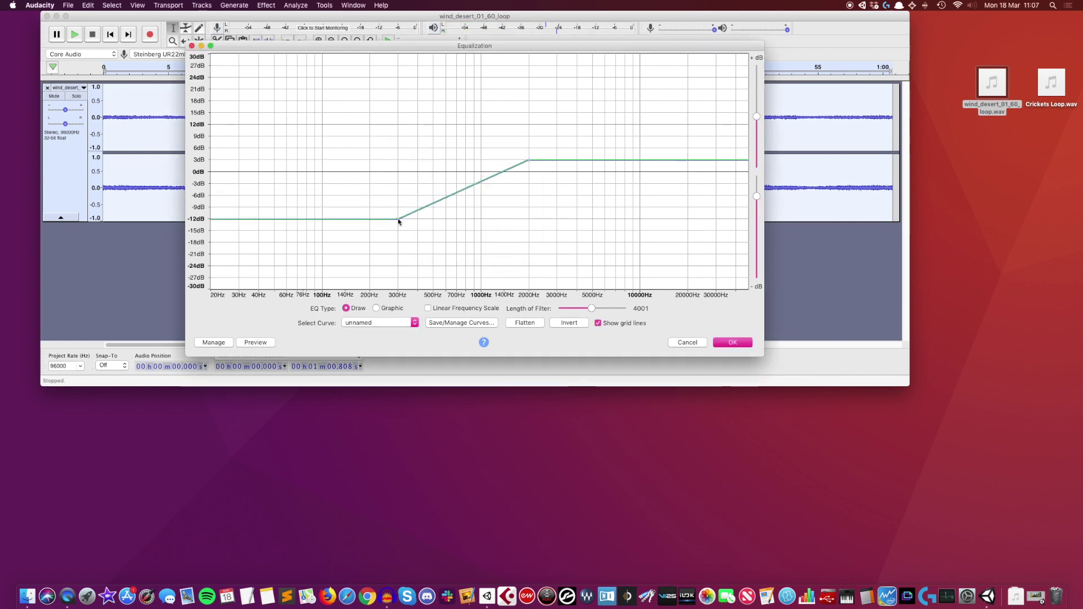
left_click(256, 343)
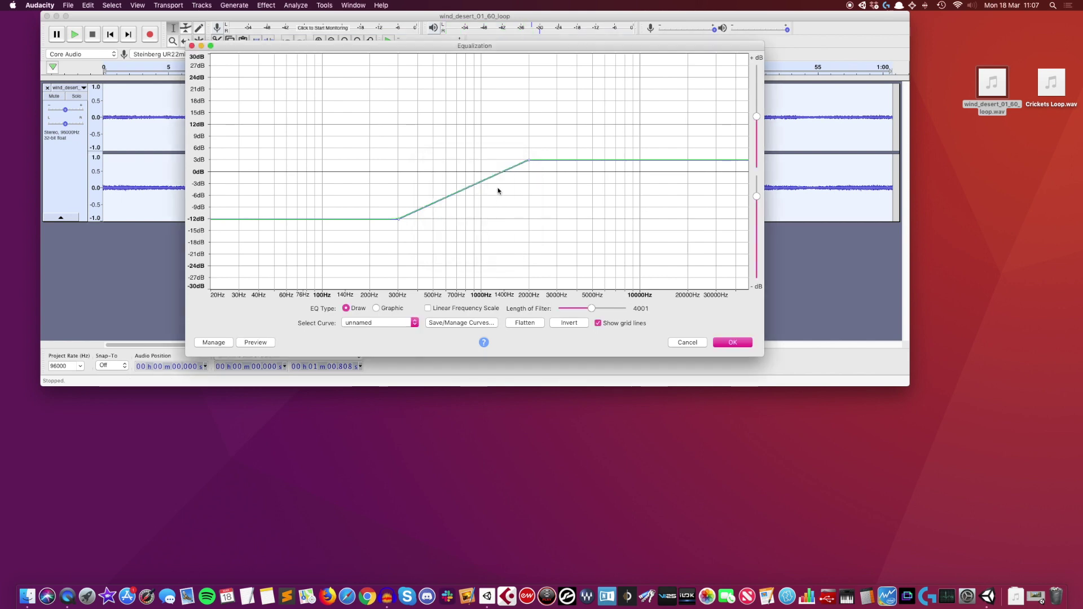
left_click(733, 342)
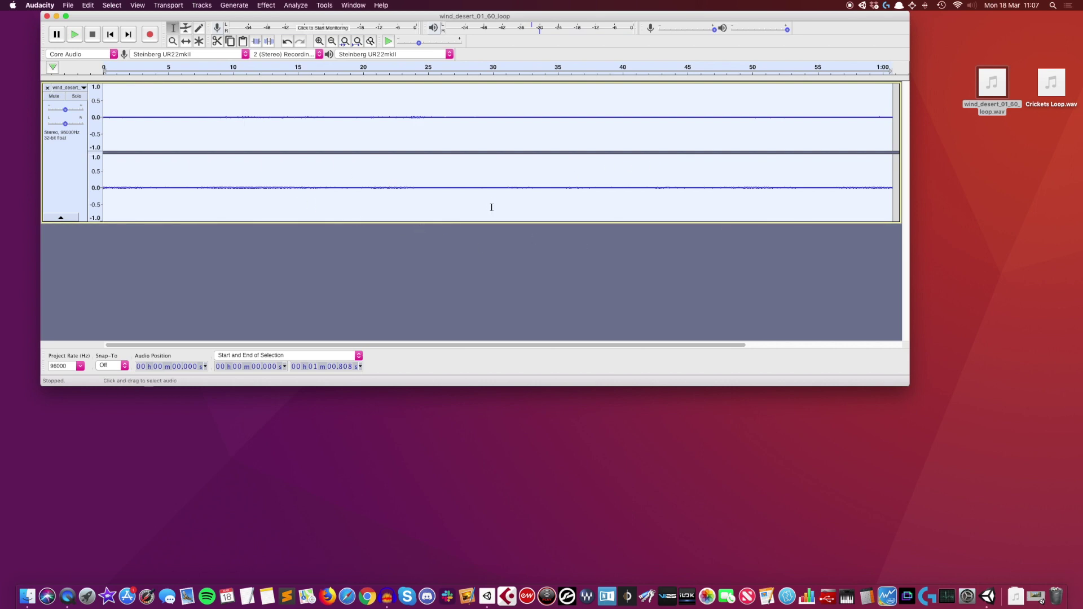
- Cut the wind track's first five seconds and paste them onto a new track
left_click(321, 284)
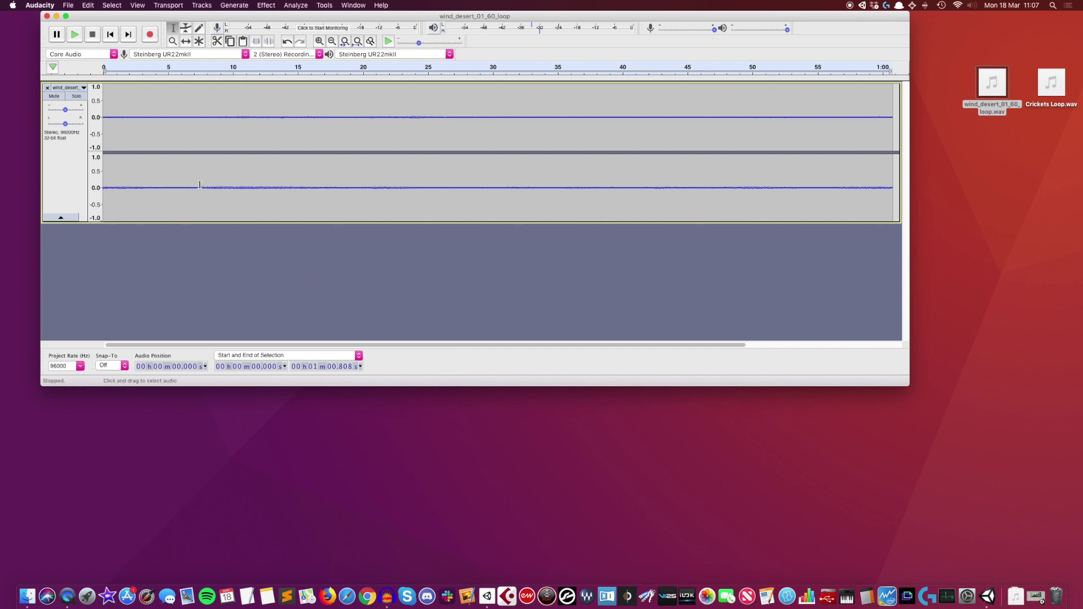
left_click_drag(168, 113, 91, 114)
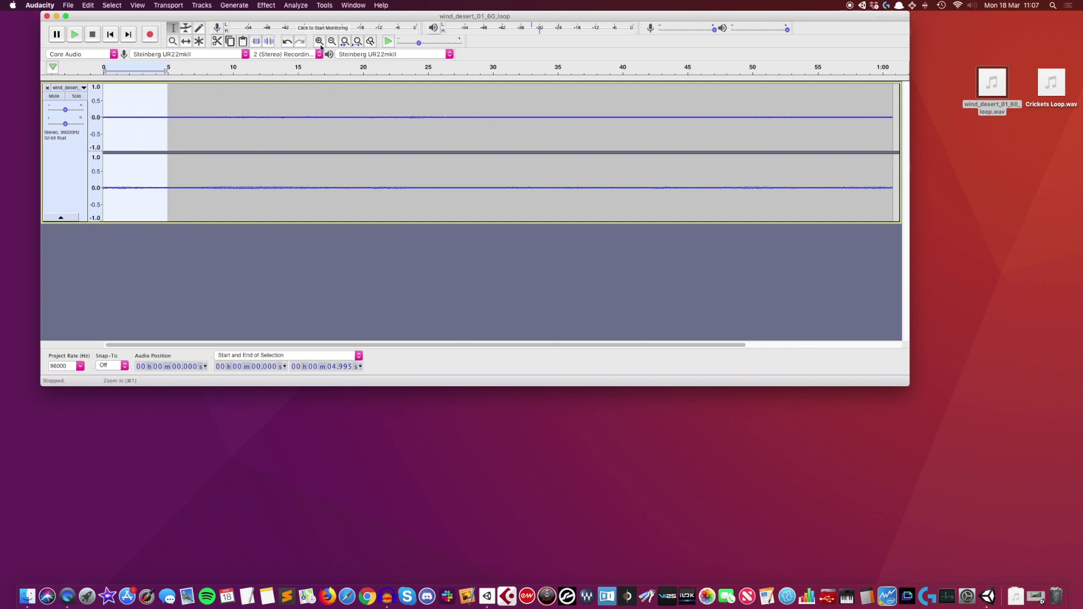
left_click(218, 42)
left_click(243, 41)
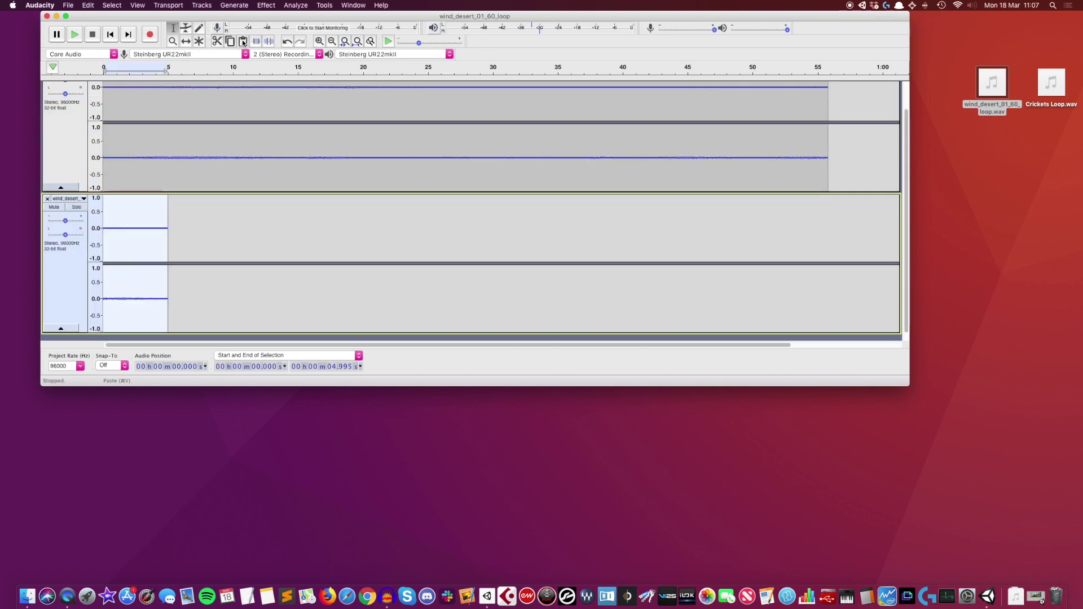
- Move the five-second clip to start near 51.4 s and select the overlap across both tracks
left_click(186, 41)
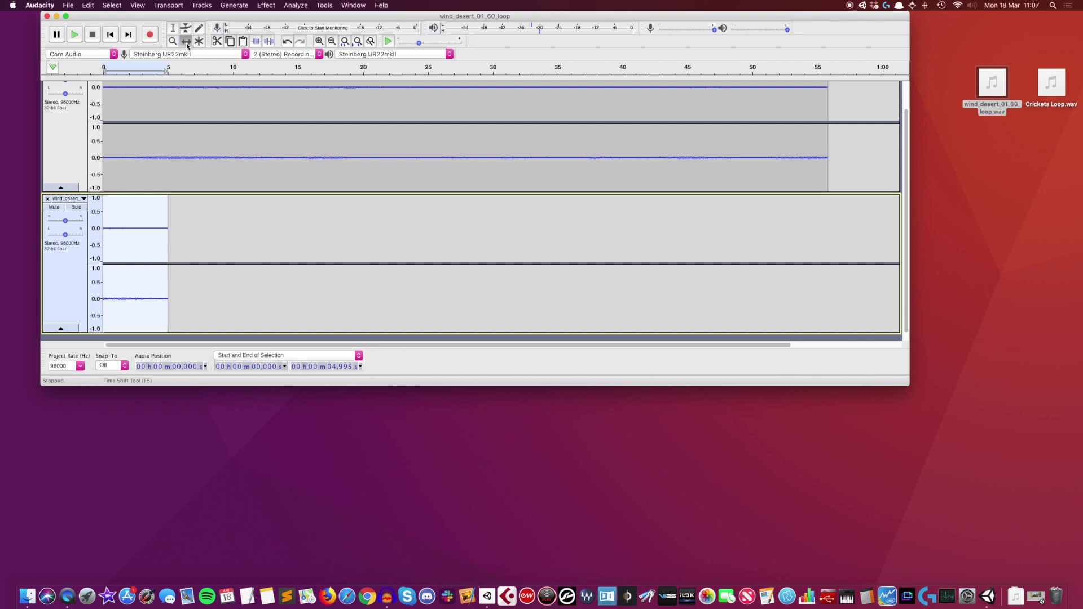
left_click_drag(138, 205, 805, 210)
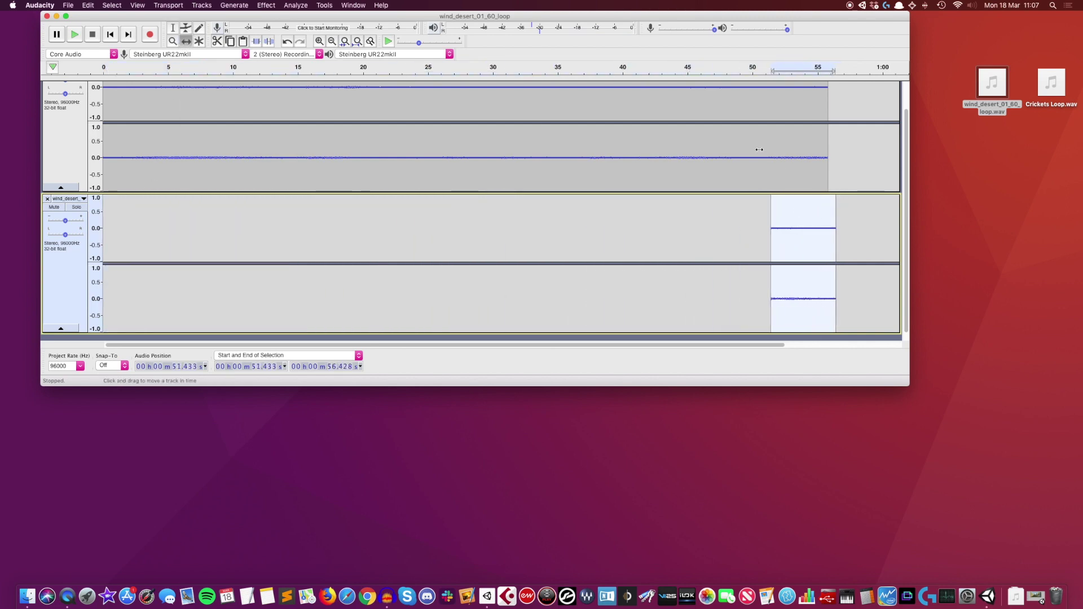
scroll(748, 137, "up", 2)
left_click(173, 27)
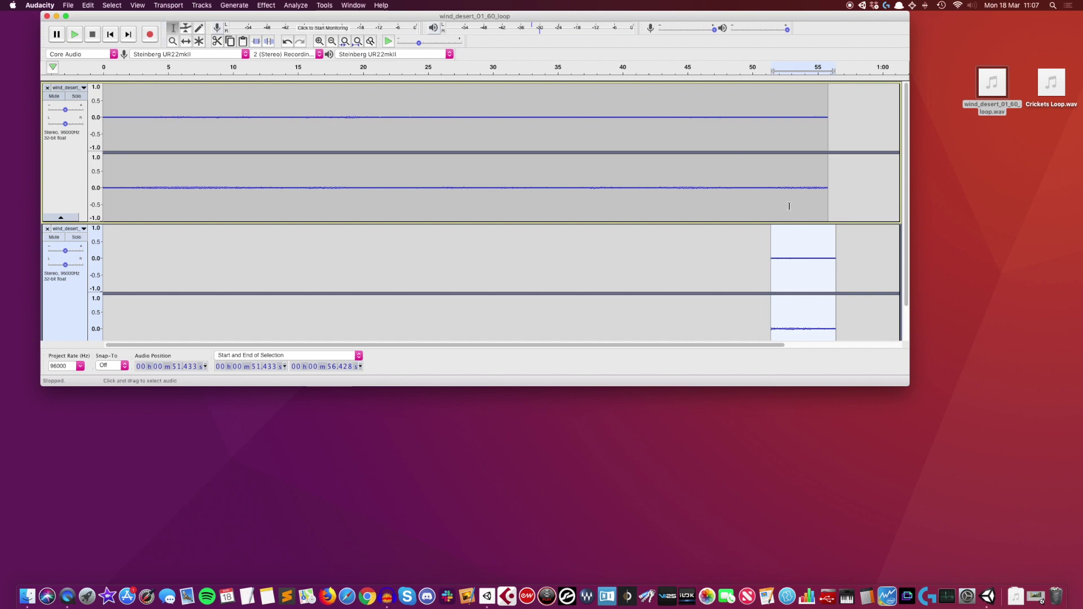
left_click_drag(770, 185, 828, 263)
scroll(827, 263, "down", 1)
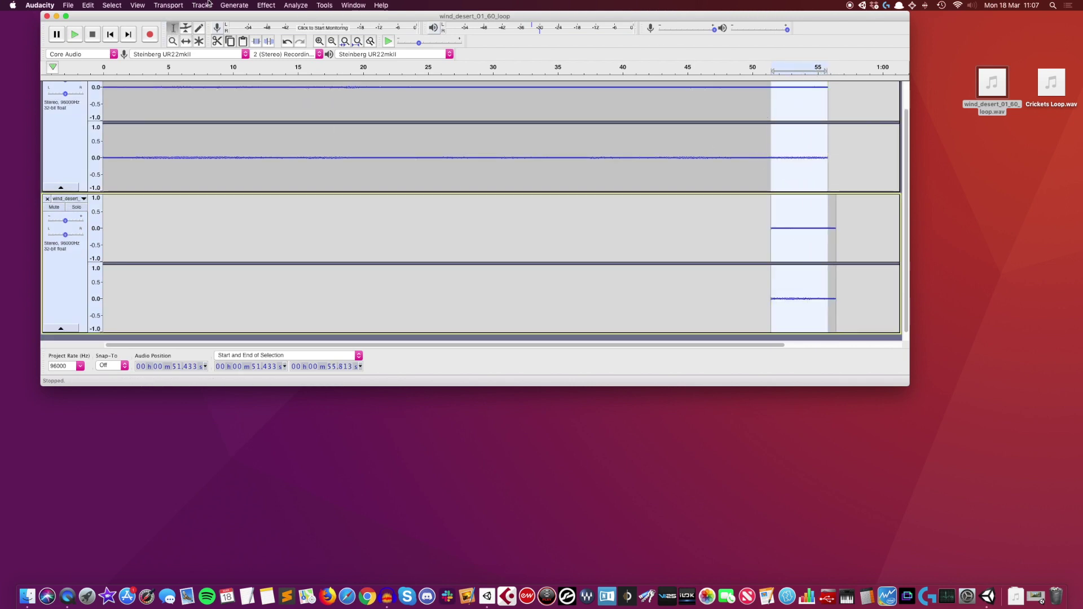
left_click(261, 5)
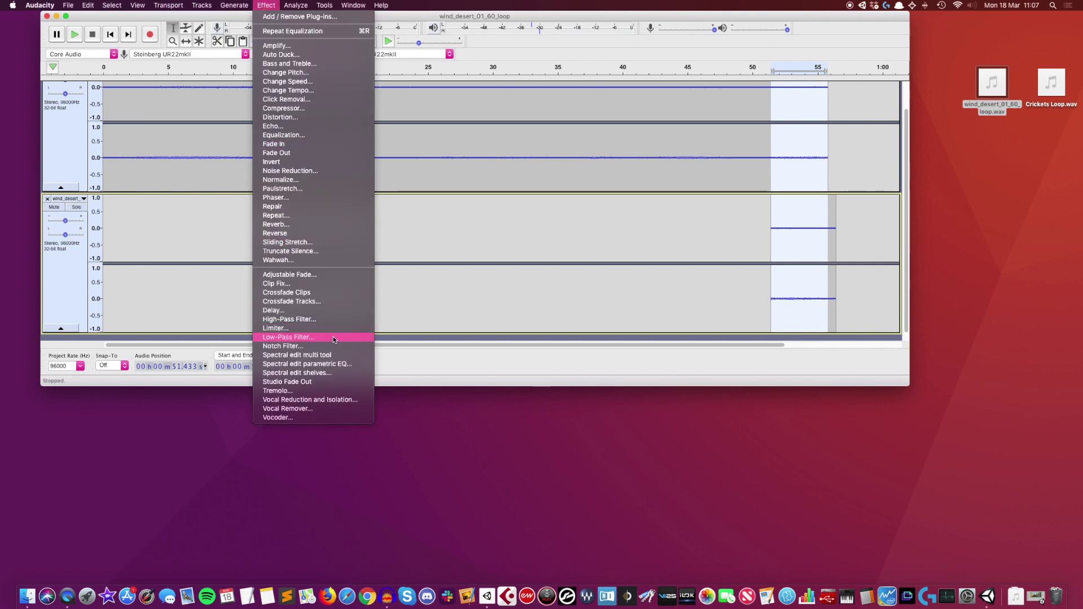
- Try Crossfade Clips, dismiss its error, and refine the selection over the overlap
left_click(330, 293)
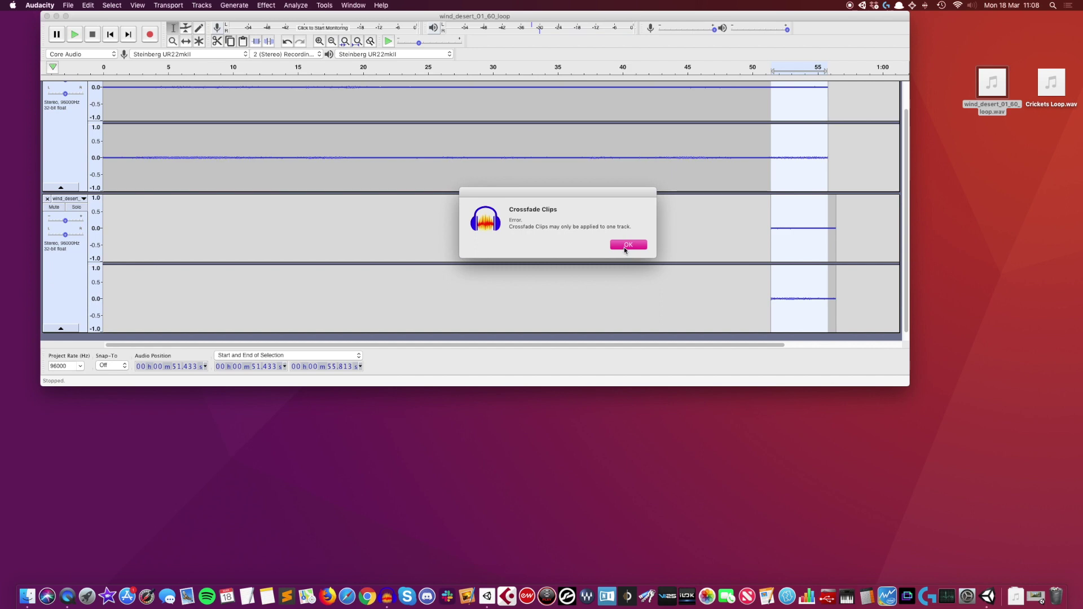
left_click(627, 245)
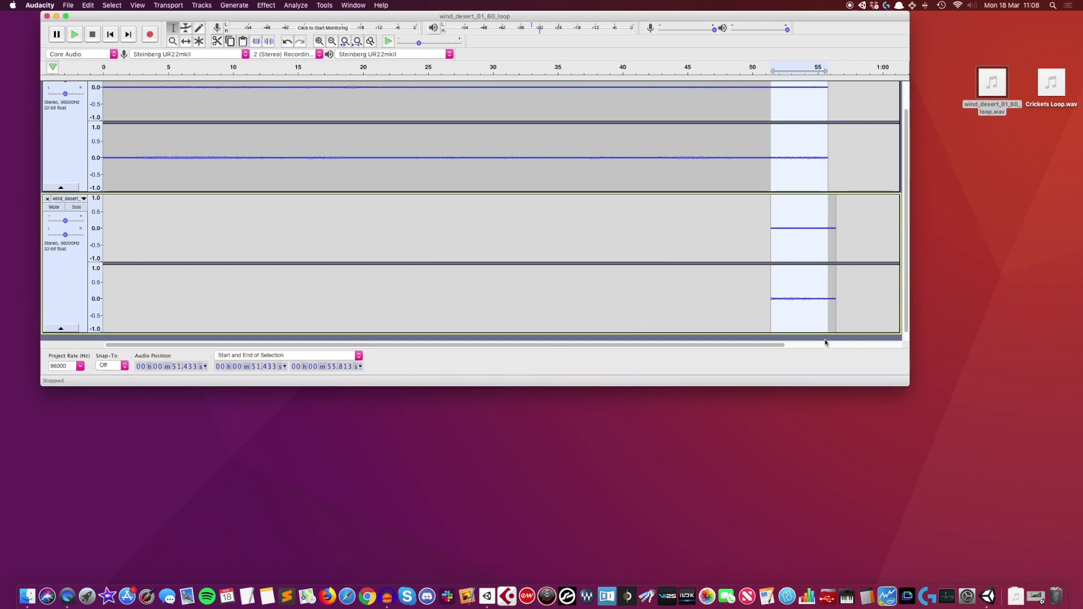
left_click_drag(774, 109, 829, 244)
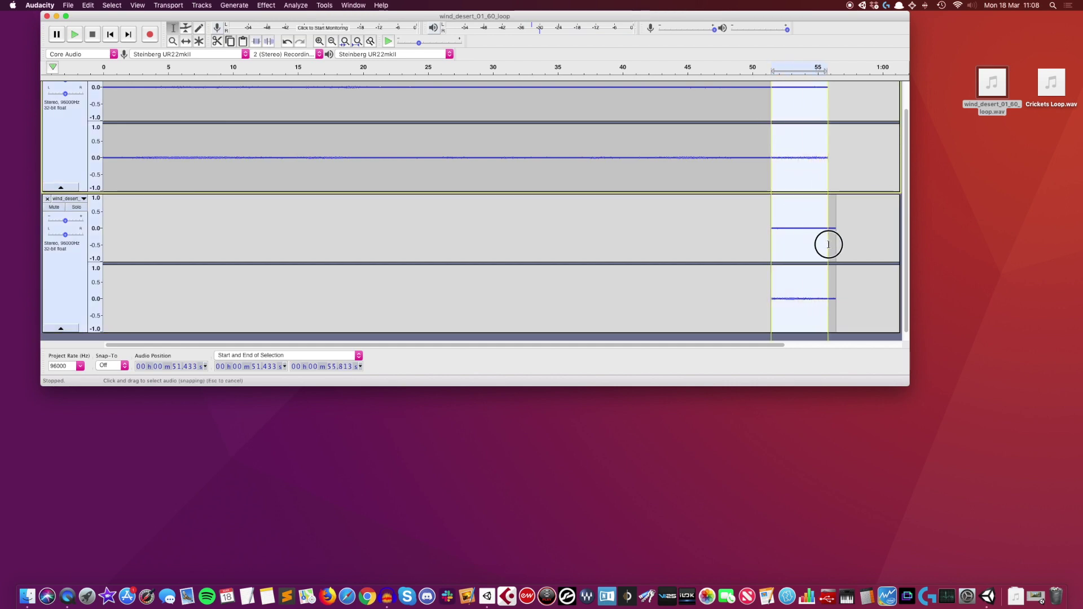
- Apply Crossfade Tracks with the Constant Power 1 fade type, then select all audio
left_click(266, 5)
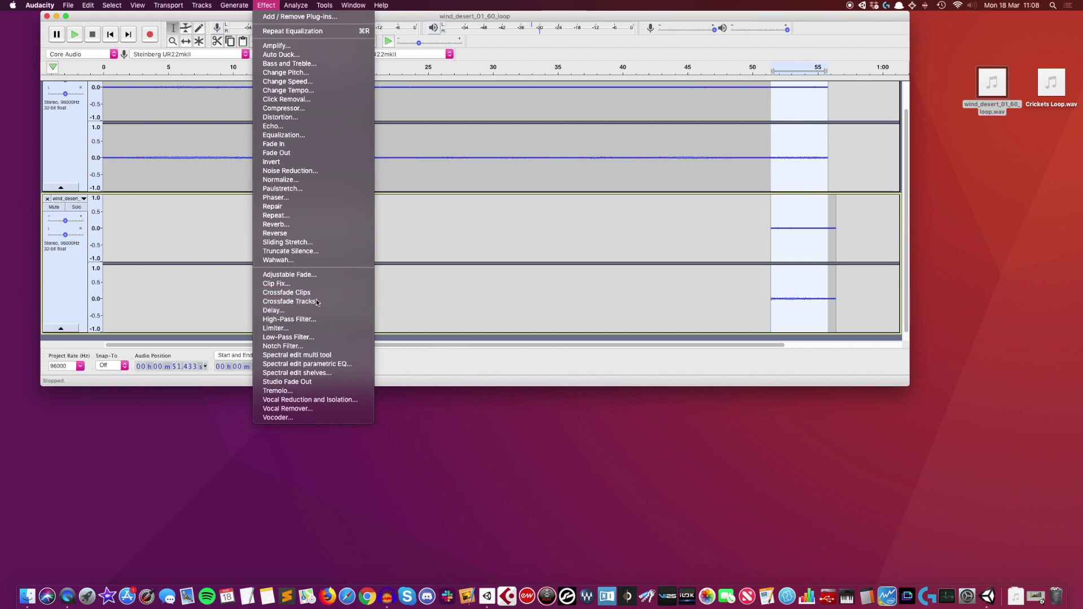
left_click(313, 302)
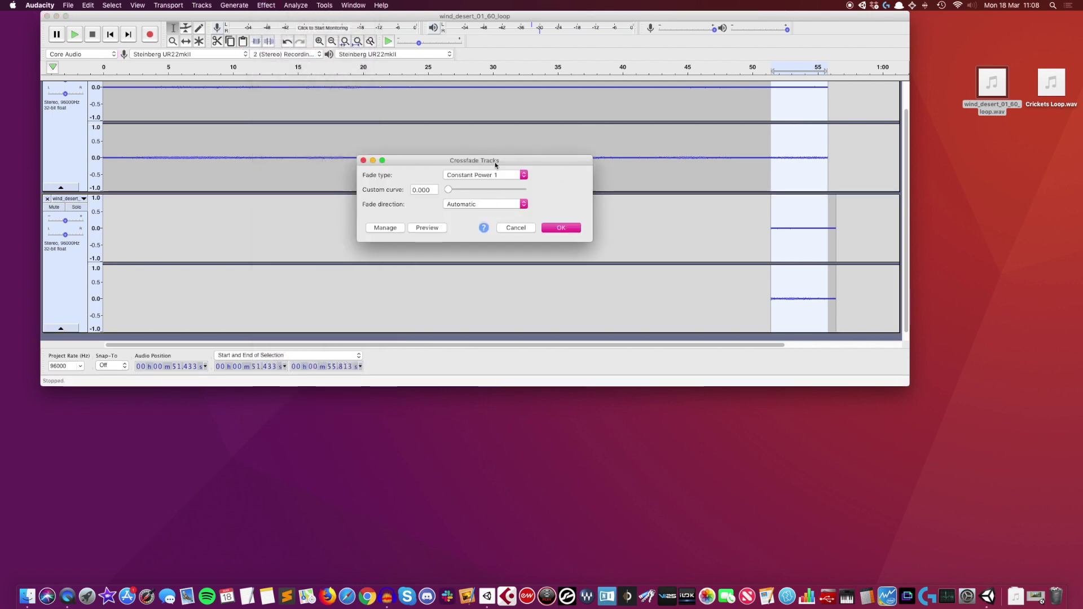
left_click(507, 175)
left_click(561, 178)
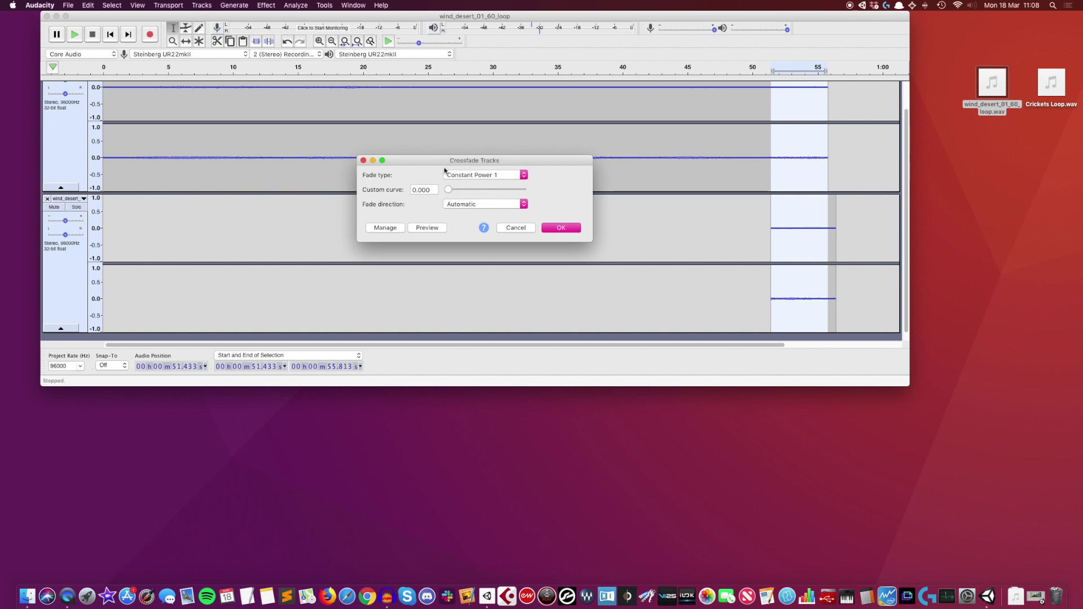
left_click(562, 228)
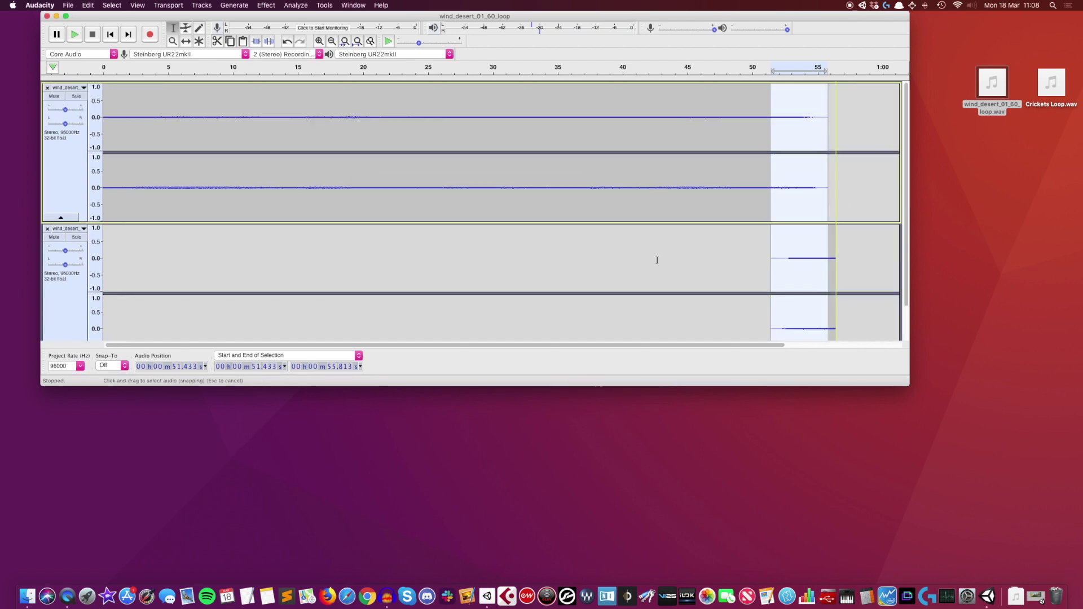
key("super+a")
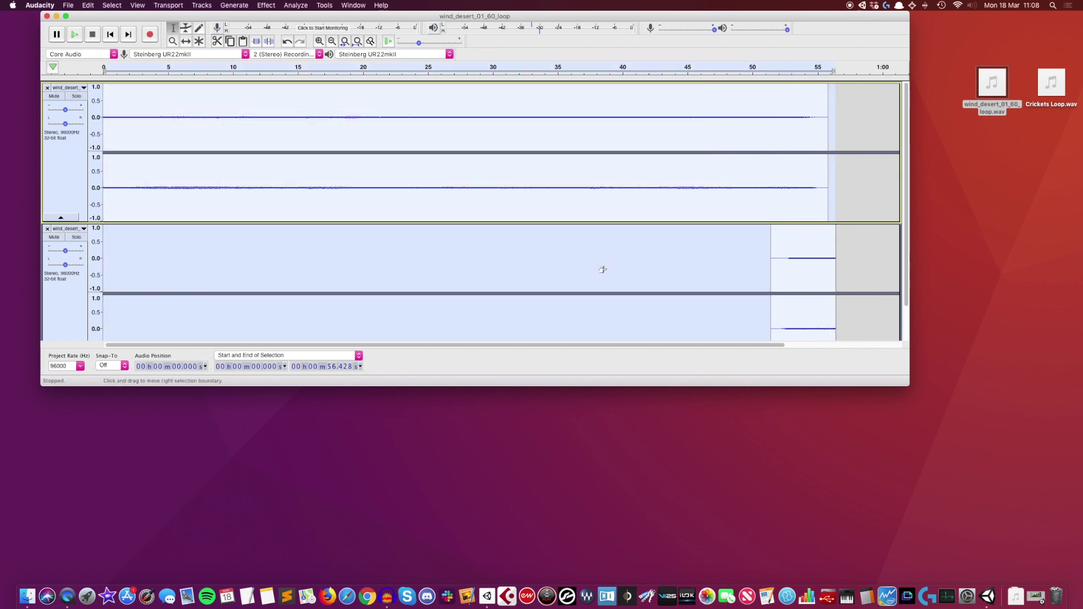
- Set the project sample rate to 44100 Hz
left_click(80, 367)
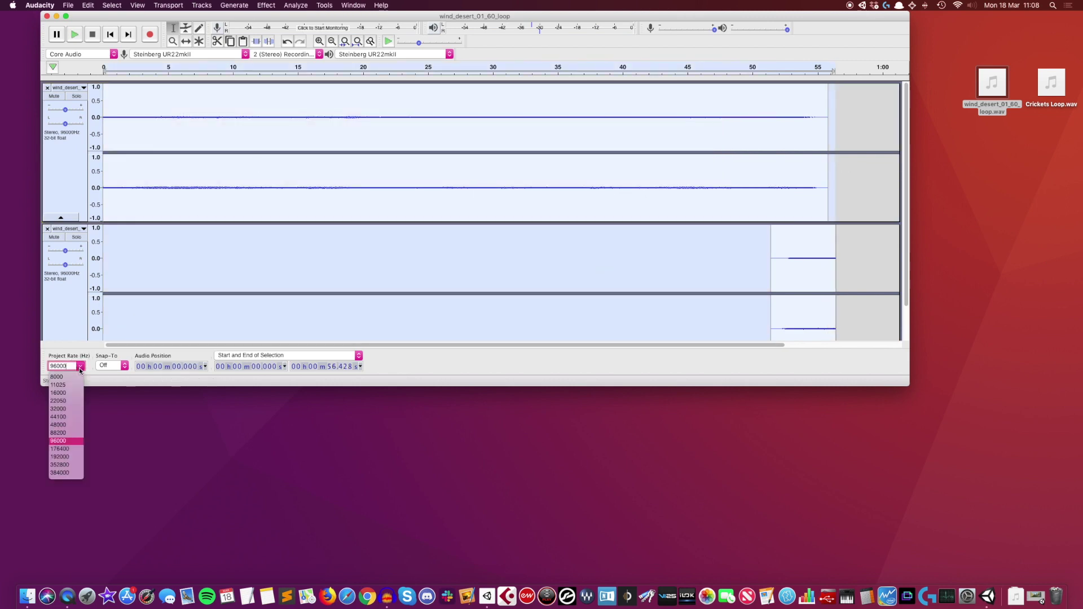
left_click(61, 417)
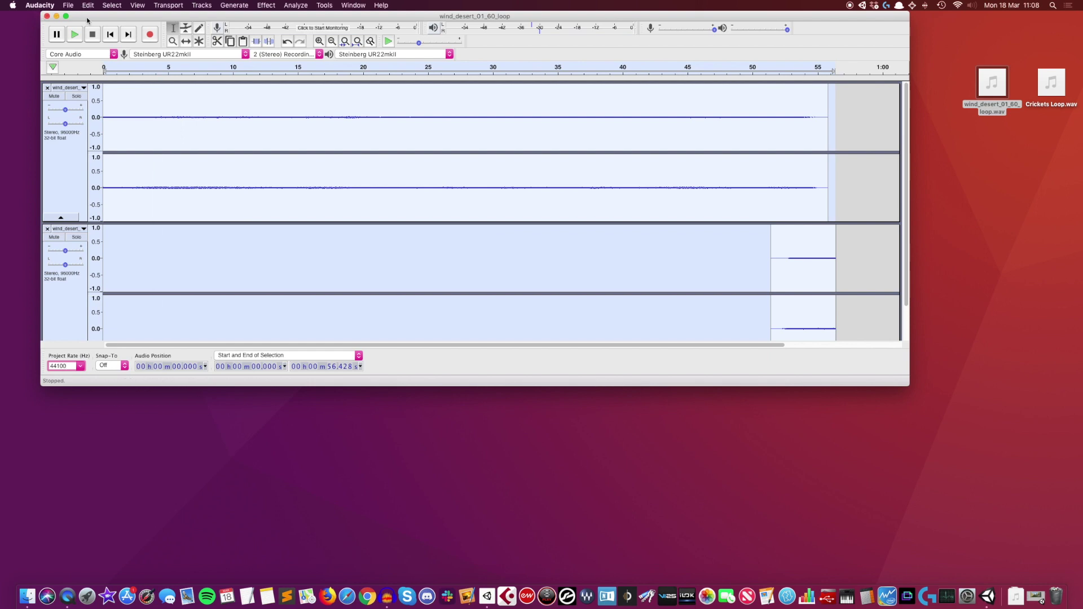
left_click_drag(86, 18, 80, 32)
- Export the mix as Wind_Loop.wav, then close the project without saving changes
left_click(68, 5)
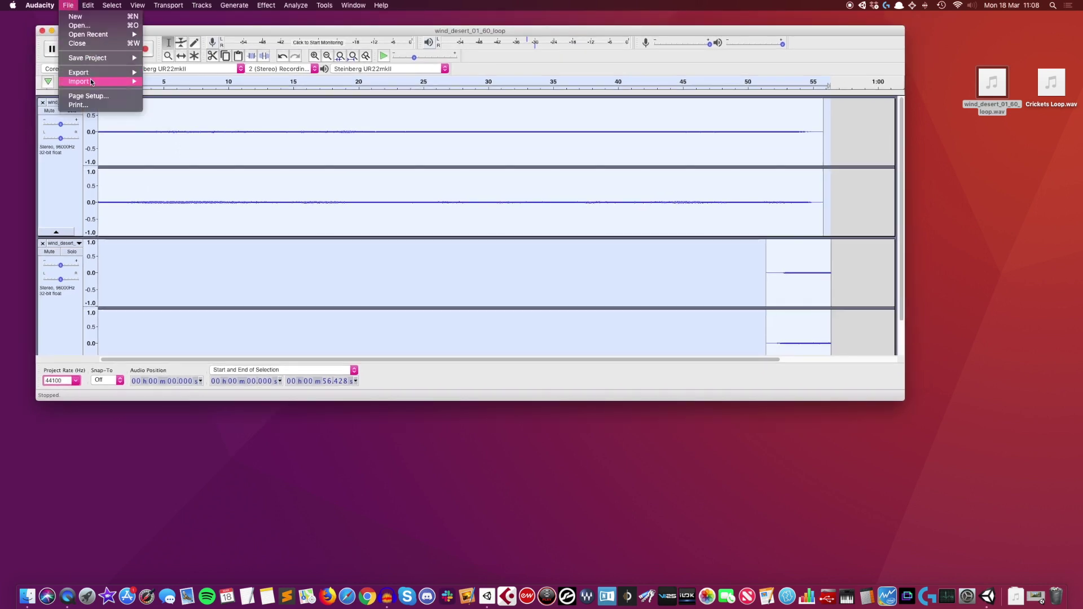
mouse_move(99, 72)
left_click(194, 82)
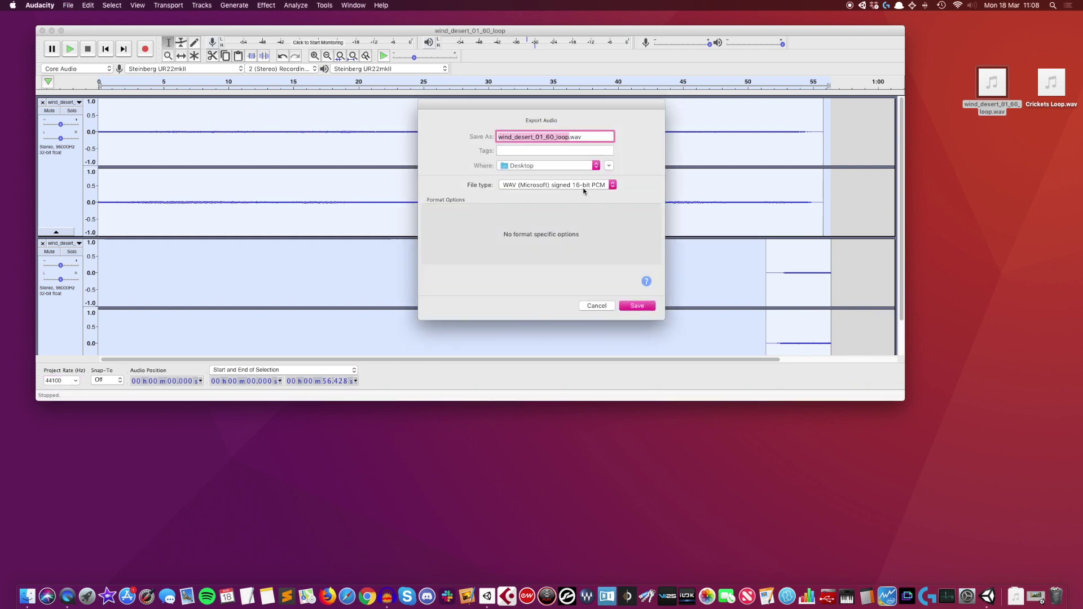
type("Wind_Loop")
left_click(637, 304)
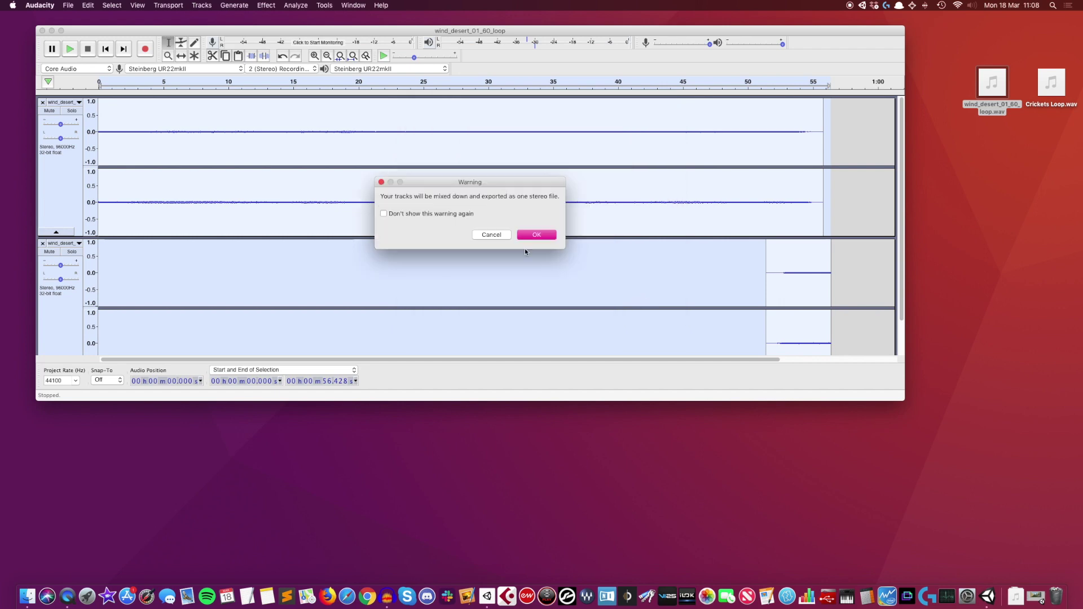
left_click(539, 235)
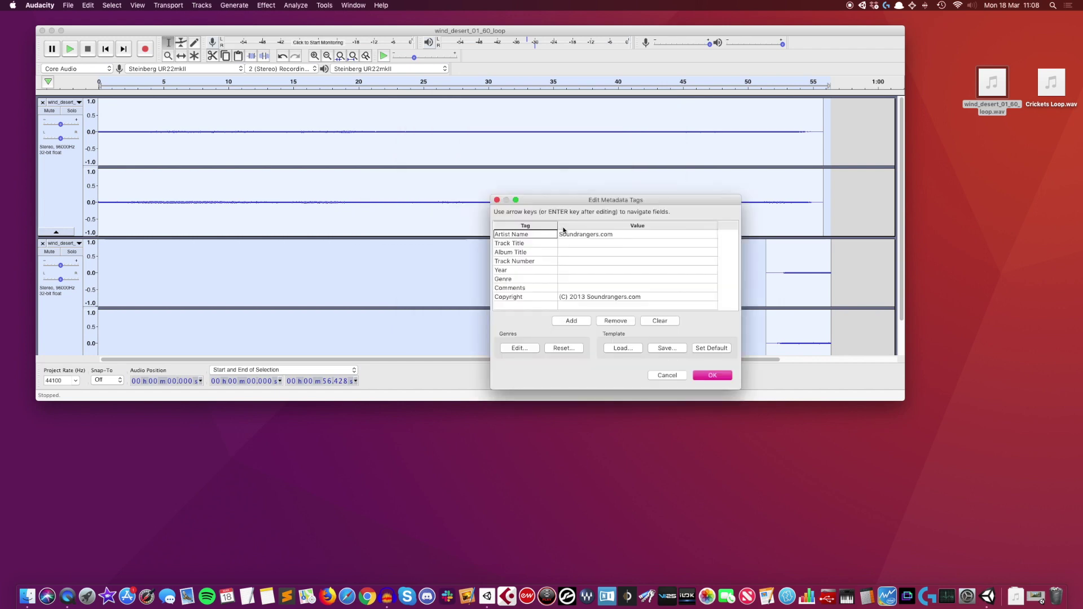
left_click(713, 375)
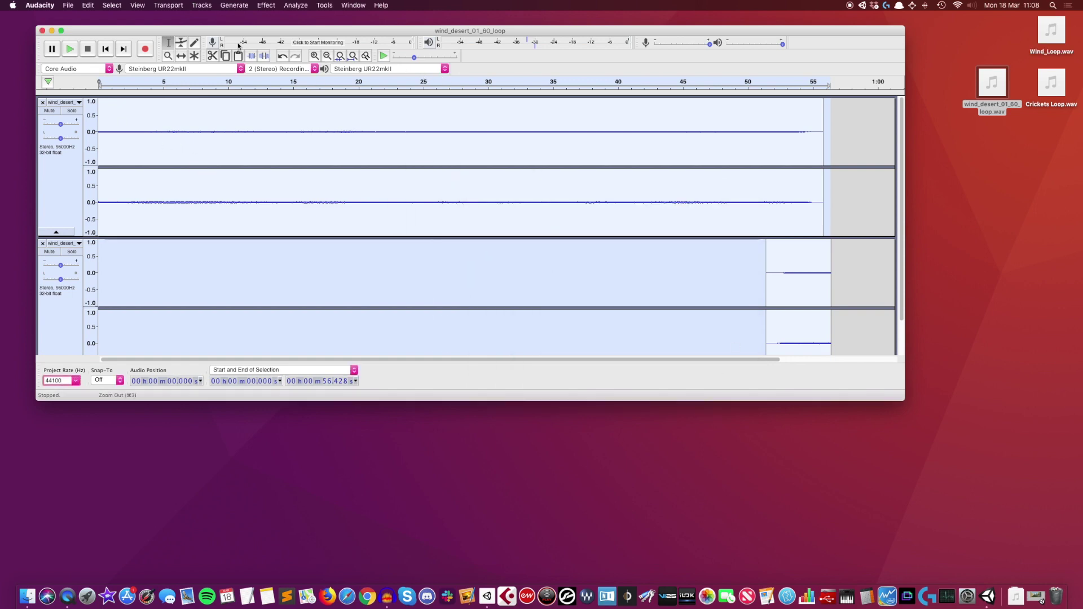
left_click(42, 30)
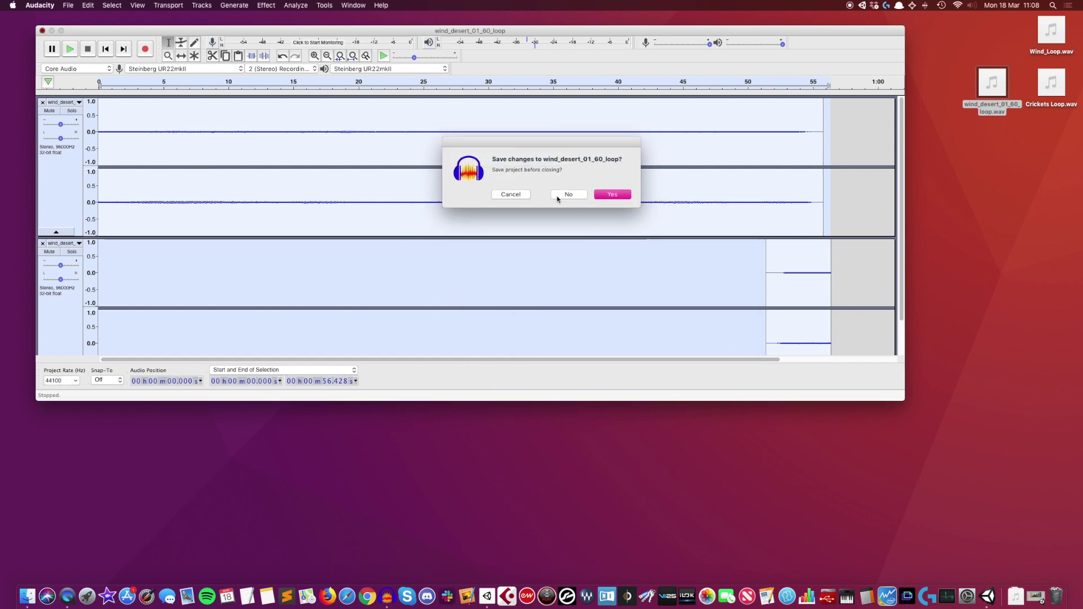
left_click(564, 194)
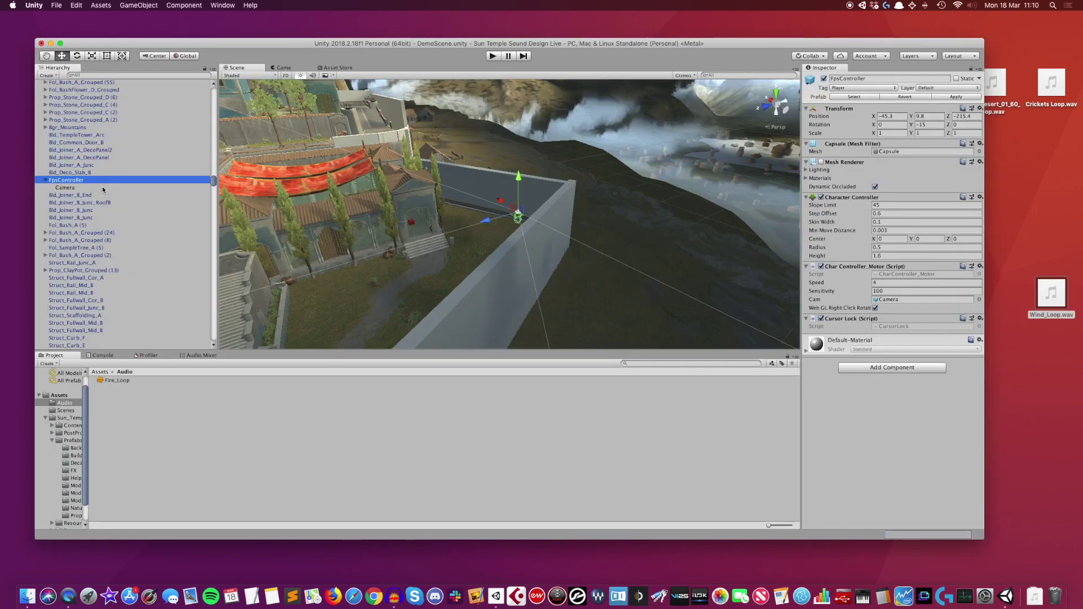
- Create an empty child object under Camera and name it AmbientAudio
left_click(102, 187)
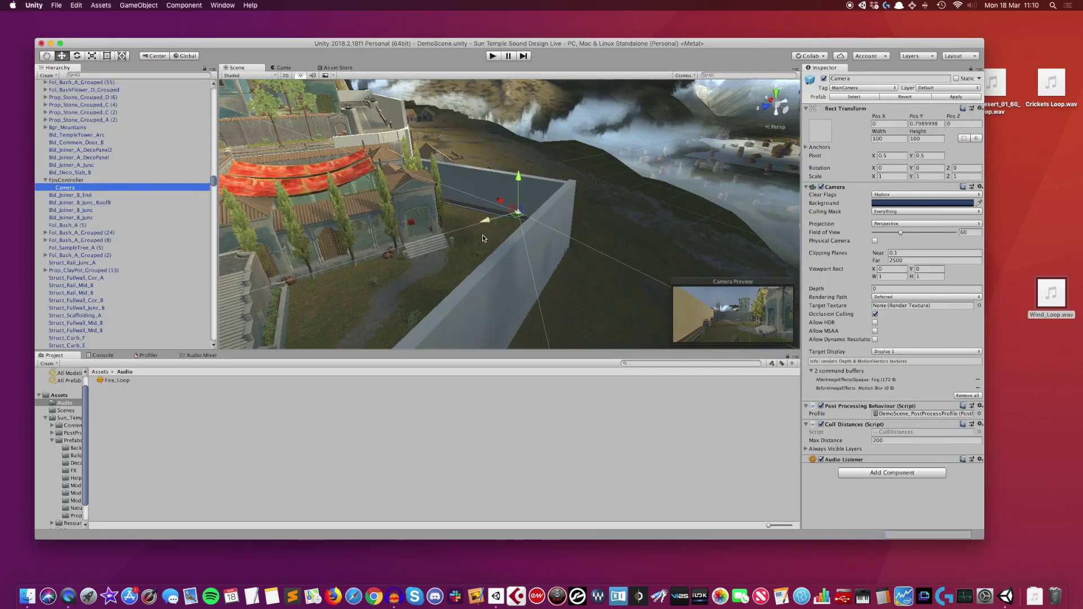
right_click(73, 187)
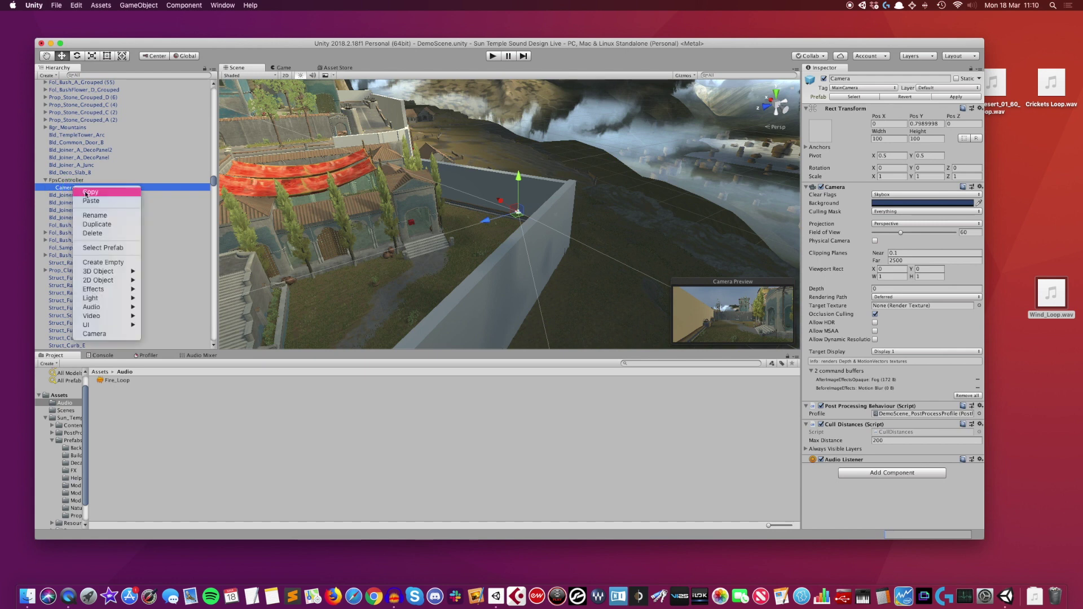
left_click(112, 263)
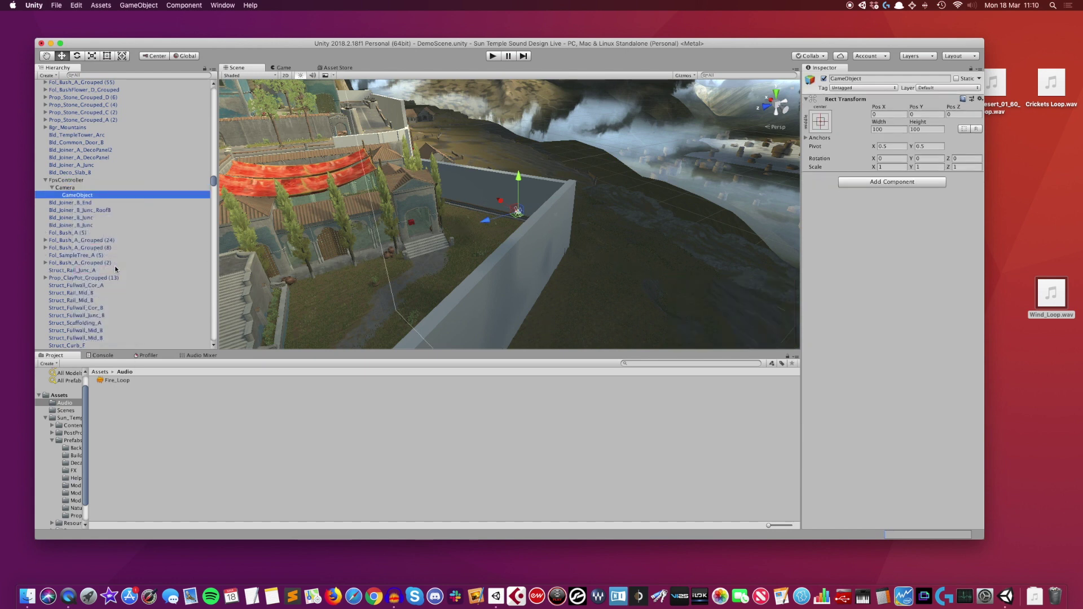
left_click(80, 196)
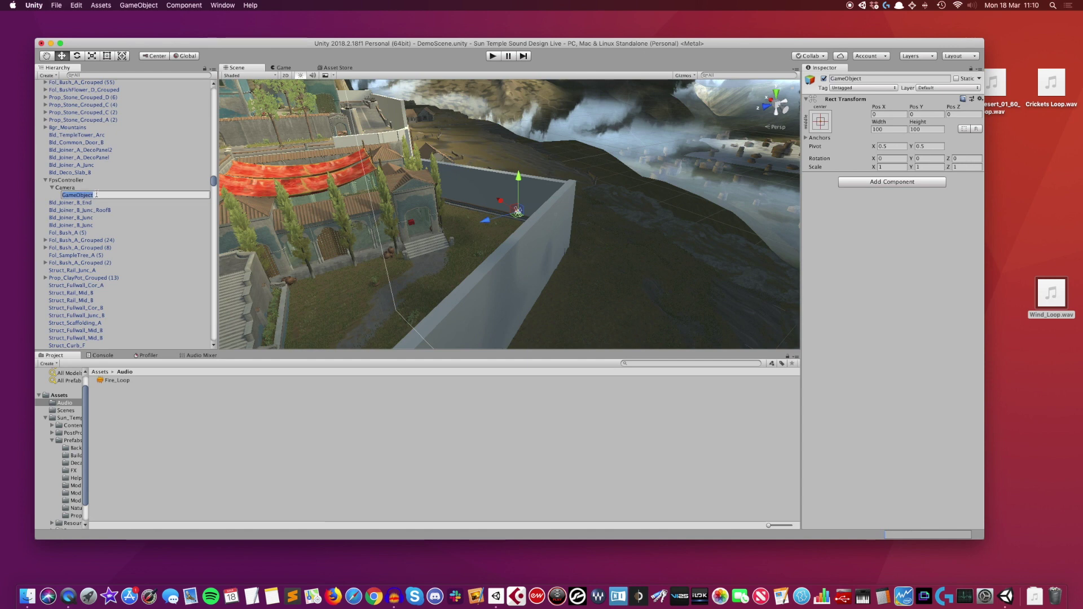
type("Audio")
key("BackSpace")
key("BackSpace")
key("BackSpace")
key("BackSpace")
key("BackSpace")
type("AmbientAudio")
key("Return")
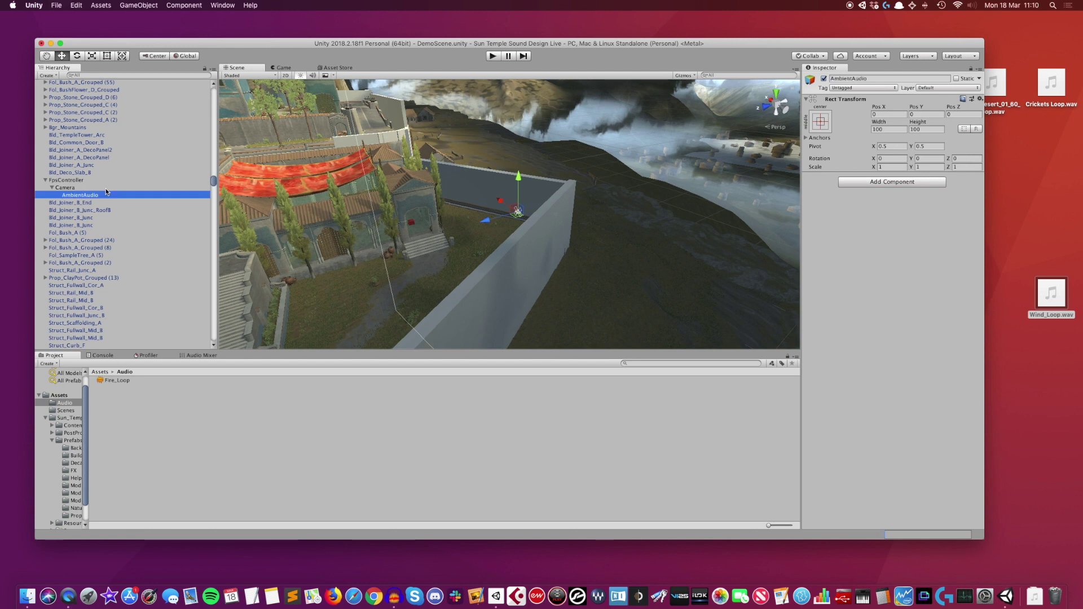
- Add an Audio Source component to AmbientAudio
left_click(886, 183)
type("AudioListe")
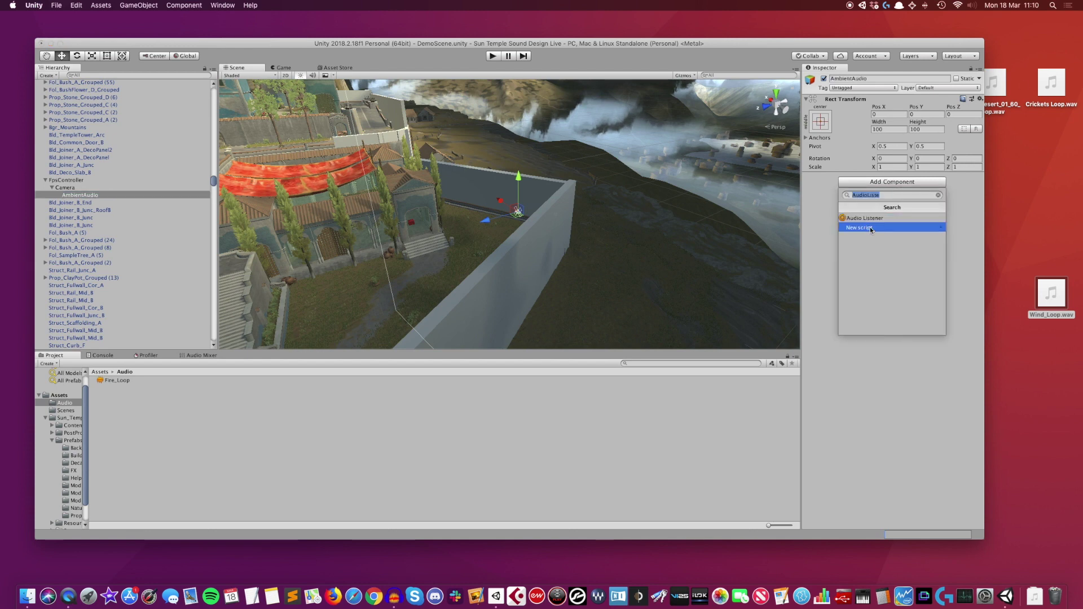
key("super+a")
type("AudioSourc")
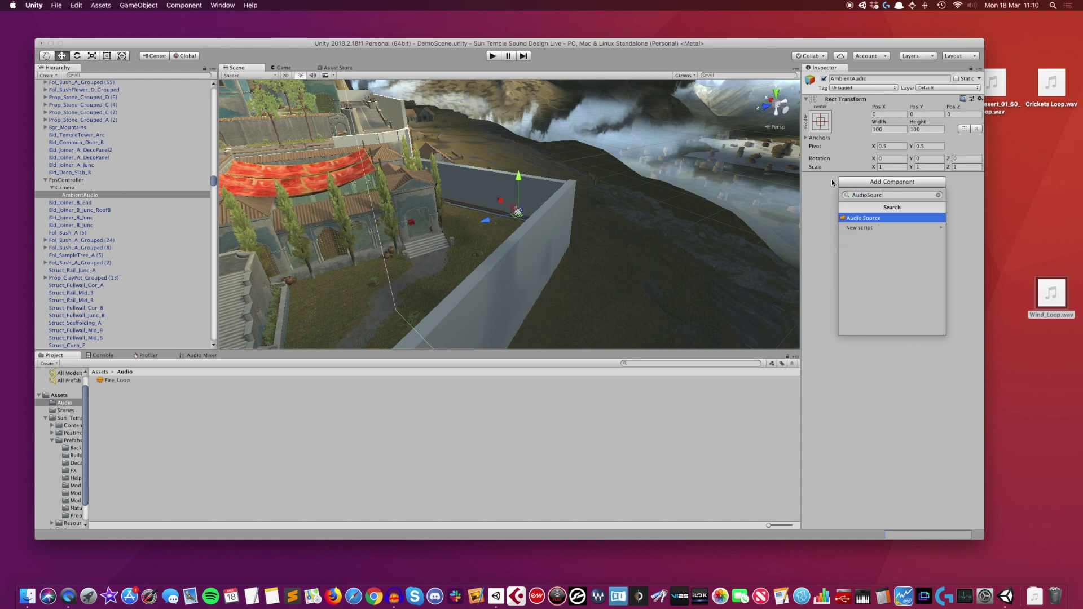
left_click(883, 219)
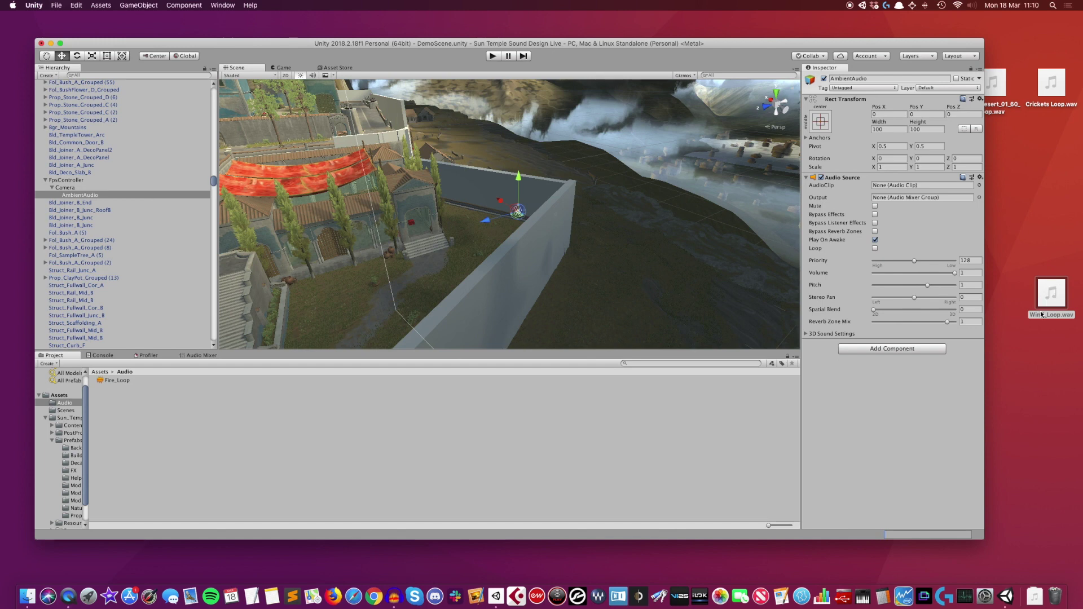
- Import Wind_Loop.wav into the Audio folder, assign it as the Audio Source clip, and enable Loop
left_click_drag(1046, 306, 153, 392)
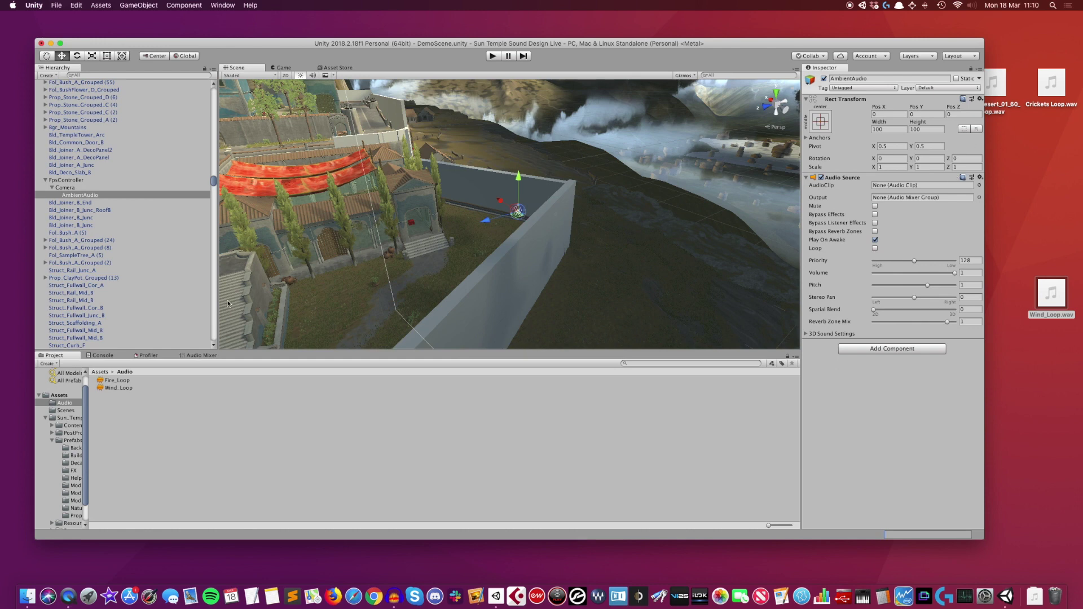
left_click_drag(118, 387, 898, 185)
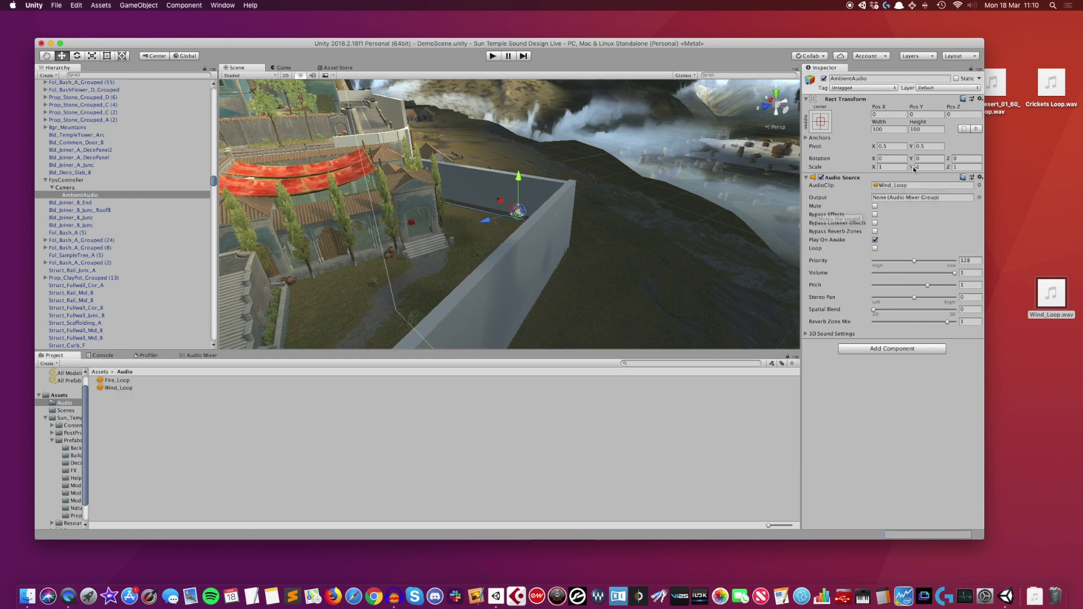
left_click(875, 248)
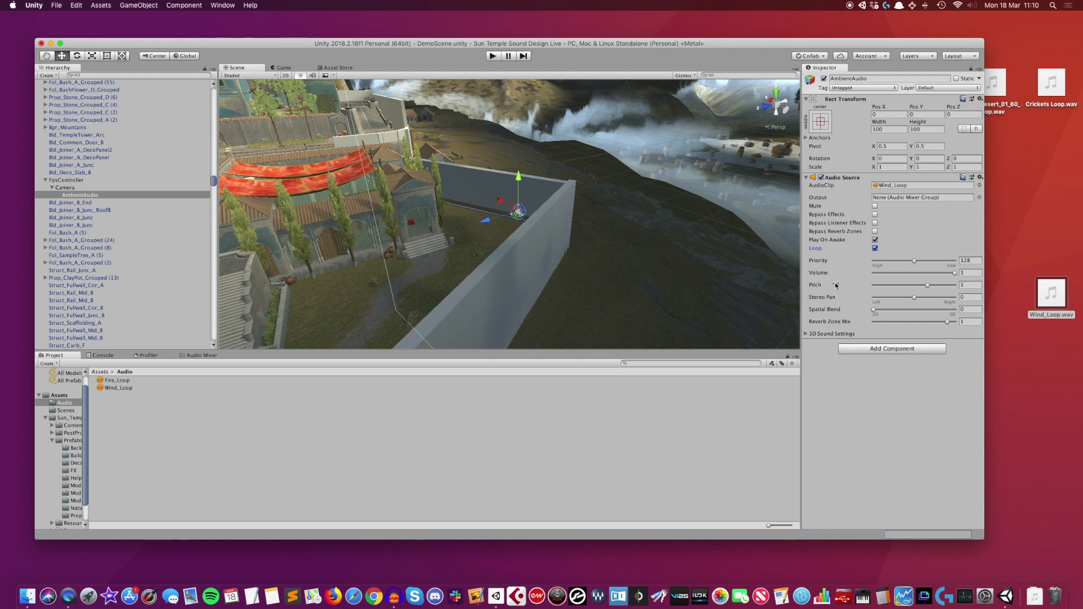
mouse_move(841, 300)
left_click(1049, 106)
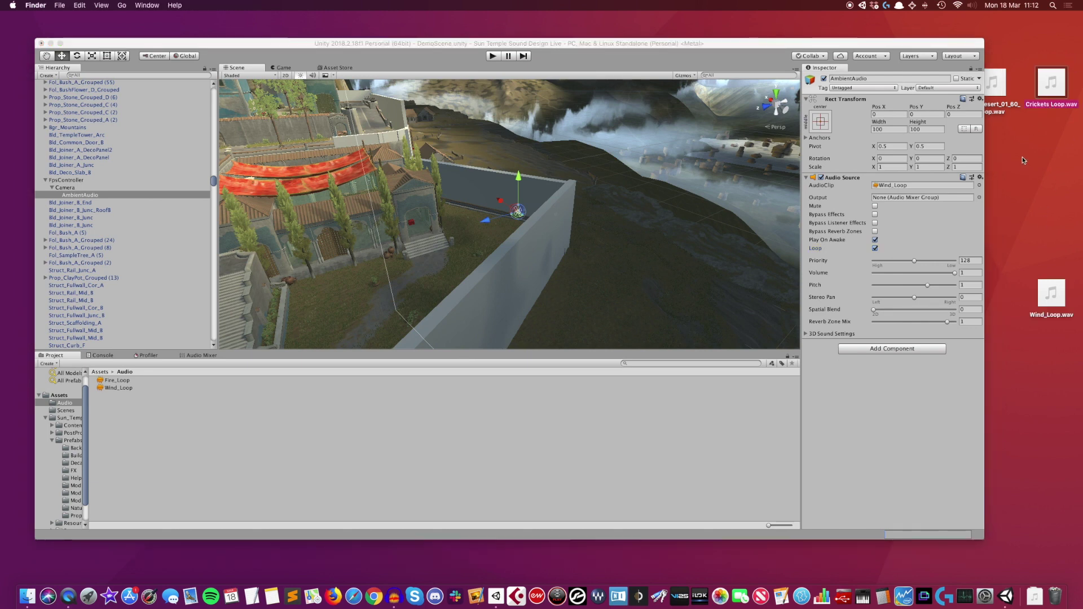
key("space")
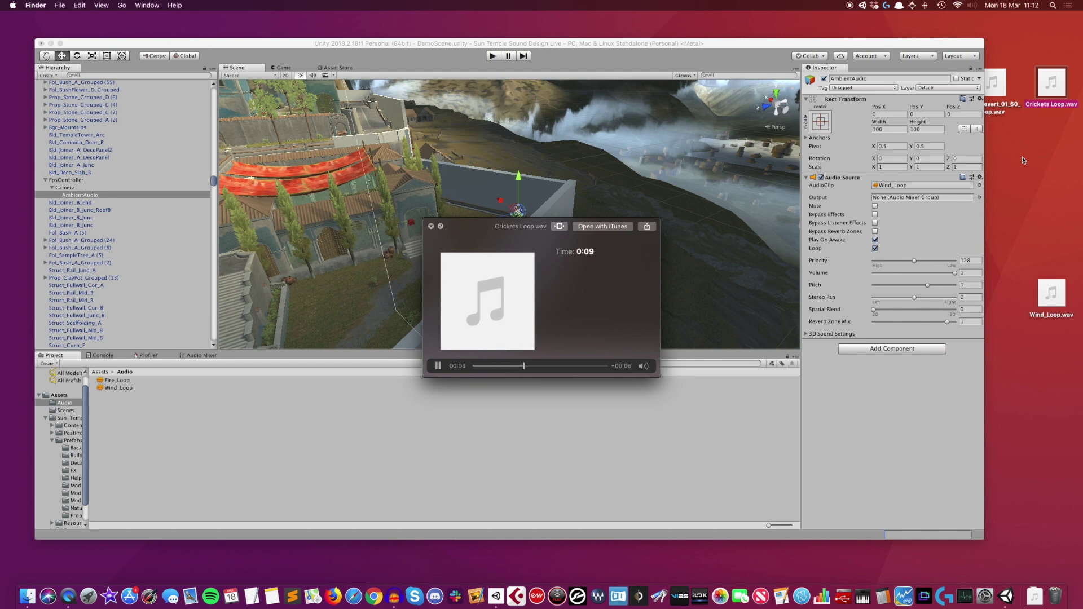
key("space")
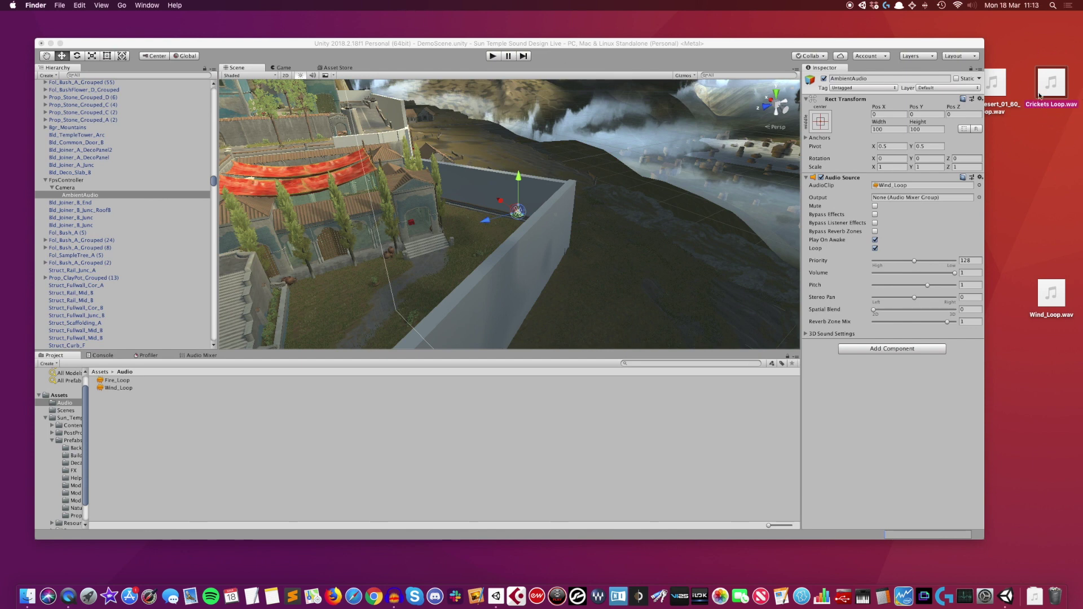
left_click_drag(1051, 104, 185, 428)
- Add a second Audio Source to AmbientAudio with Crickets Loop looping at volume 0
left_click(891, 349)
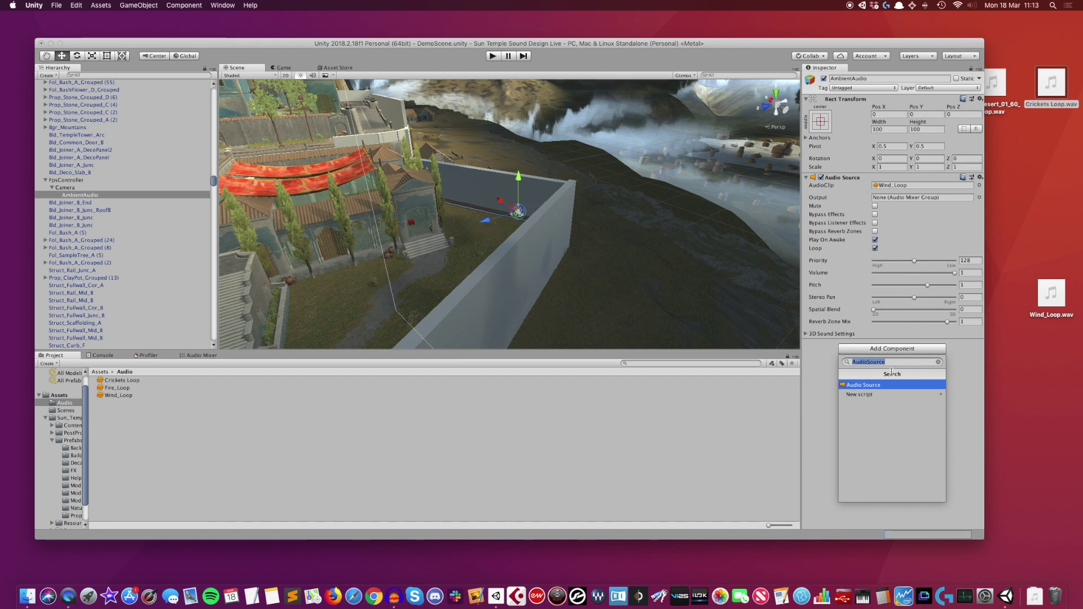
left_click(880, 385)
left_click_drag(243, 381, 879, 356)
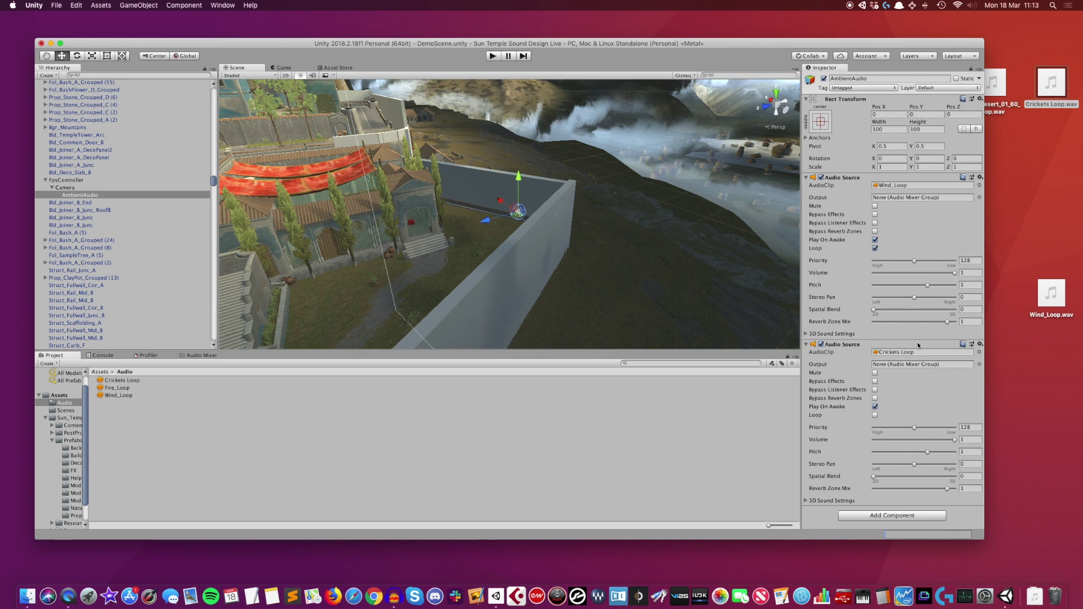
left_click(875, 415)
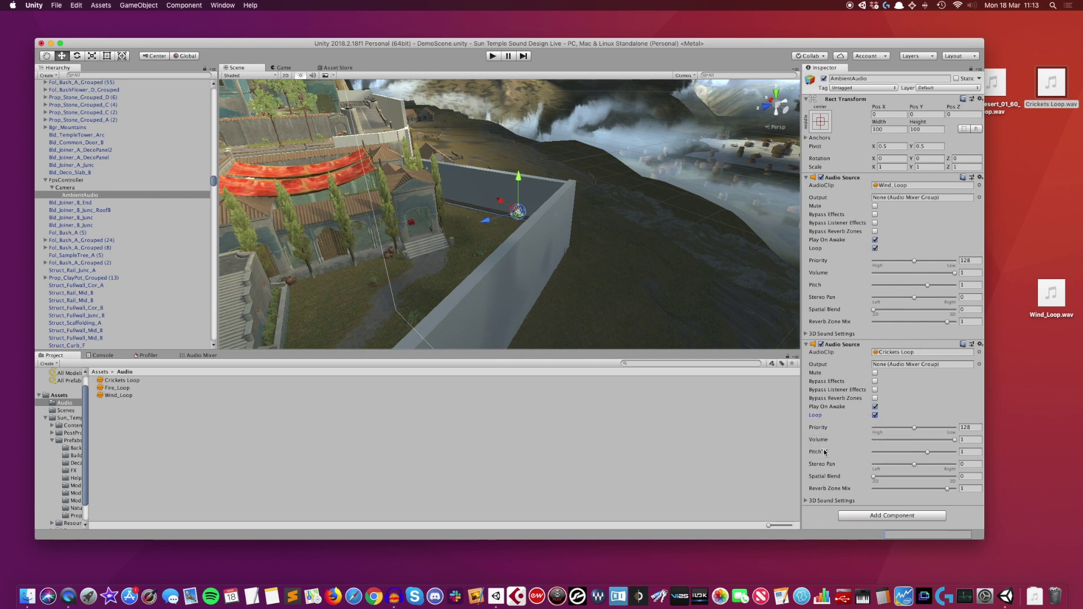
left_click_drag(954, 444, 810, 447)
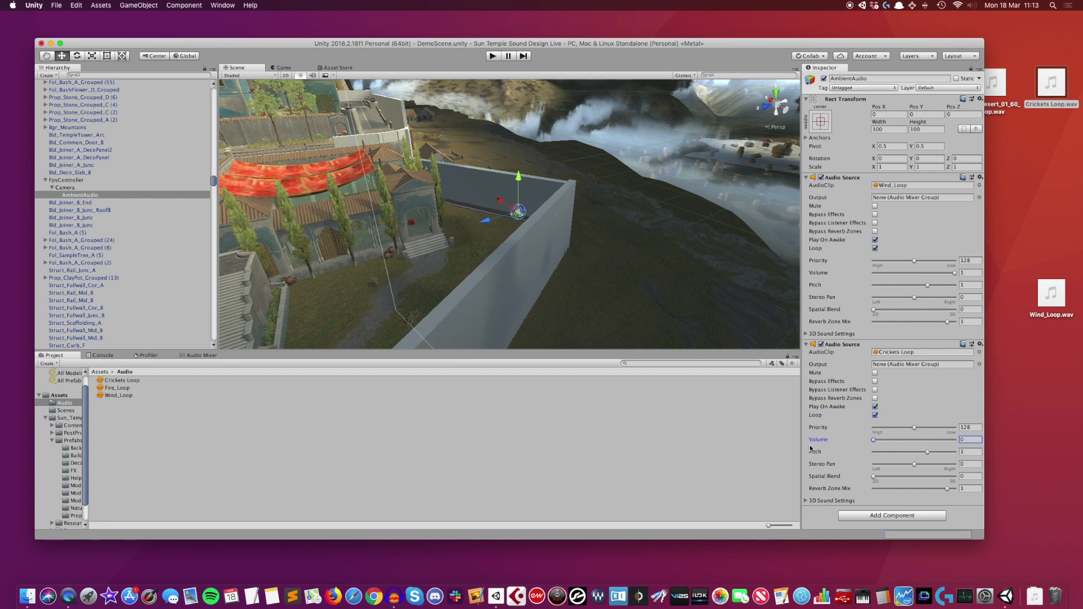